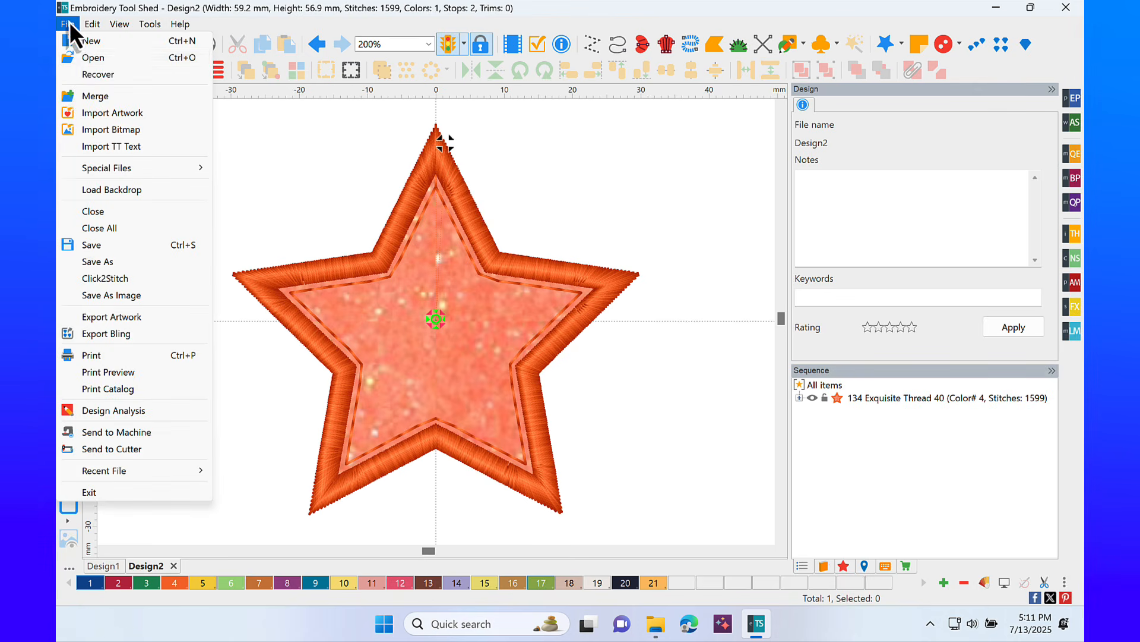
# Step: Create a new design and insert the Star craft shape from the catalog's Shapes & Symbols category
pyautogui.click(75, 34)
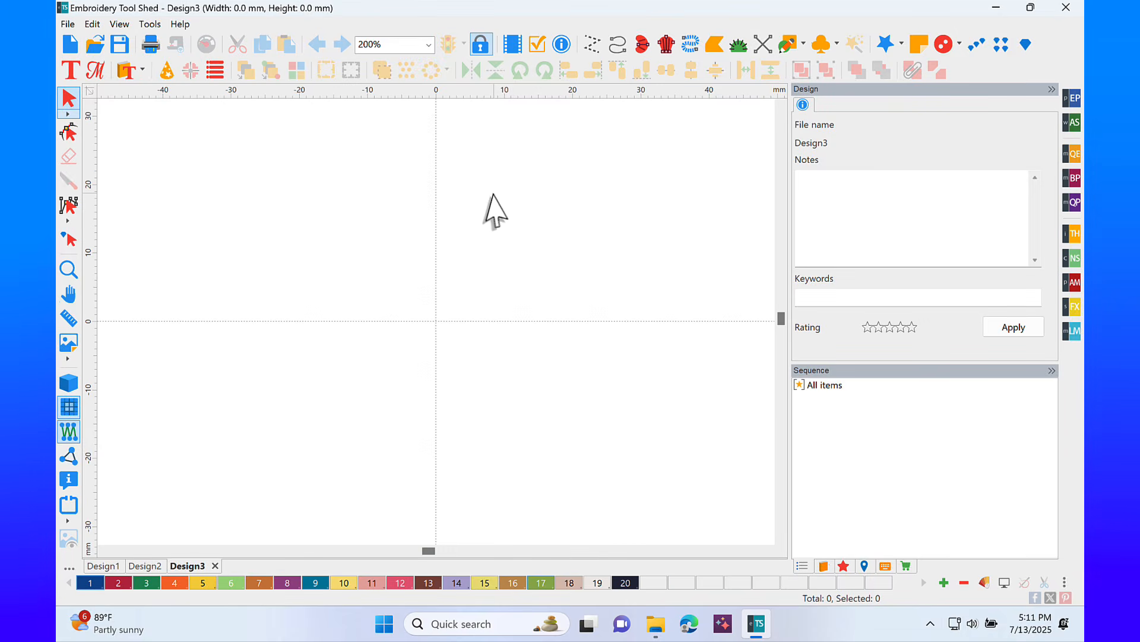
pyautogui.click(1074, 261)
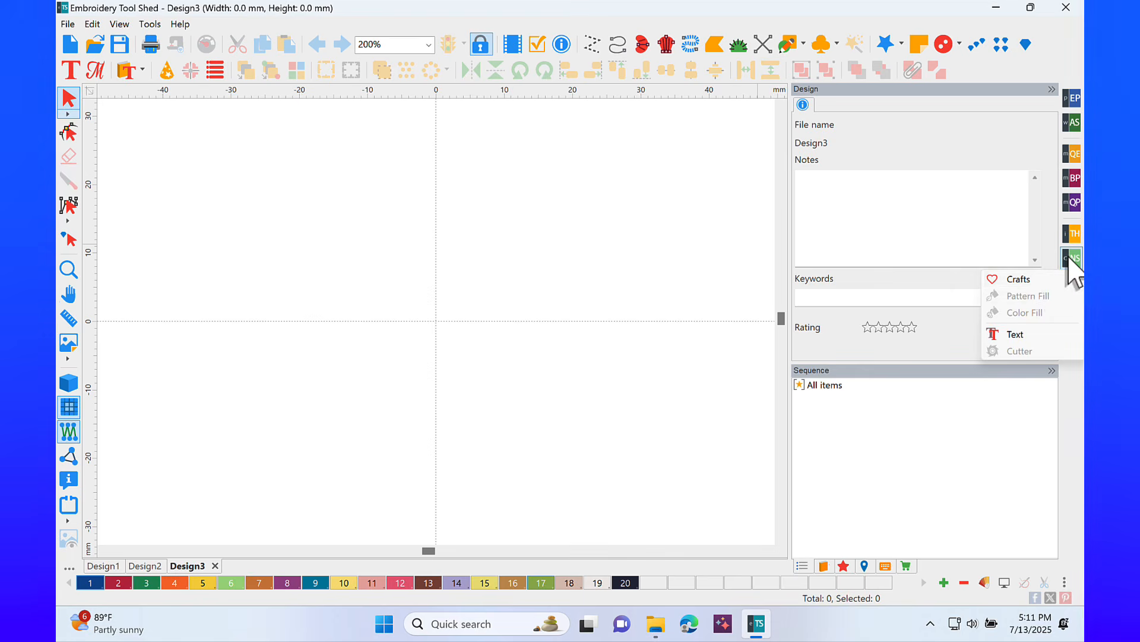
pyautogui.click(1033, 275)
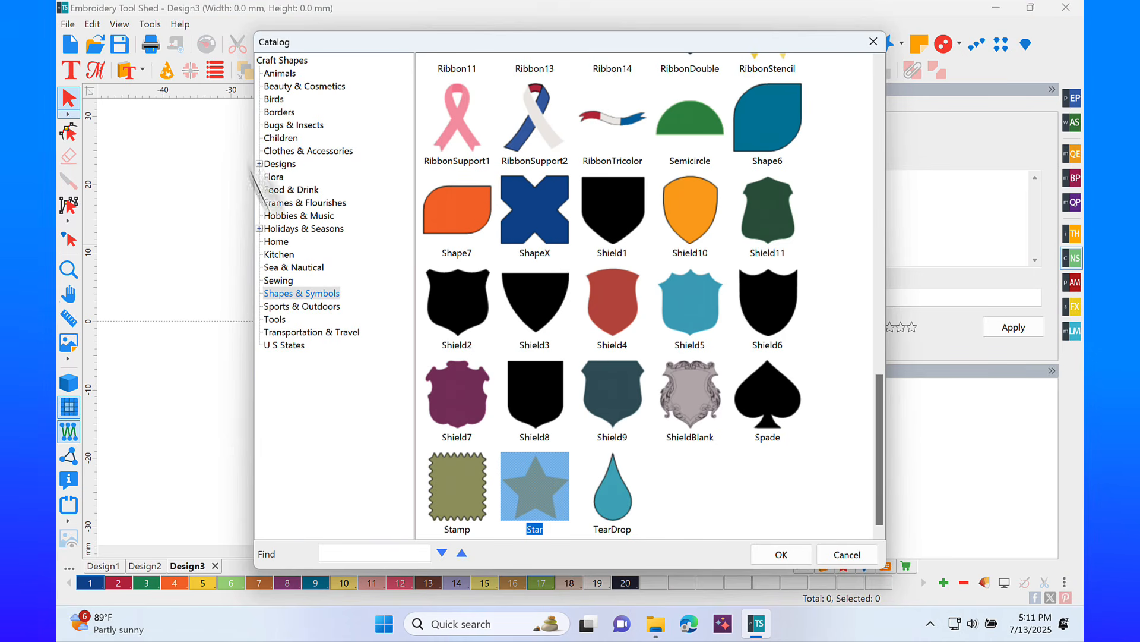
pyautogui.click(288, 126)
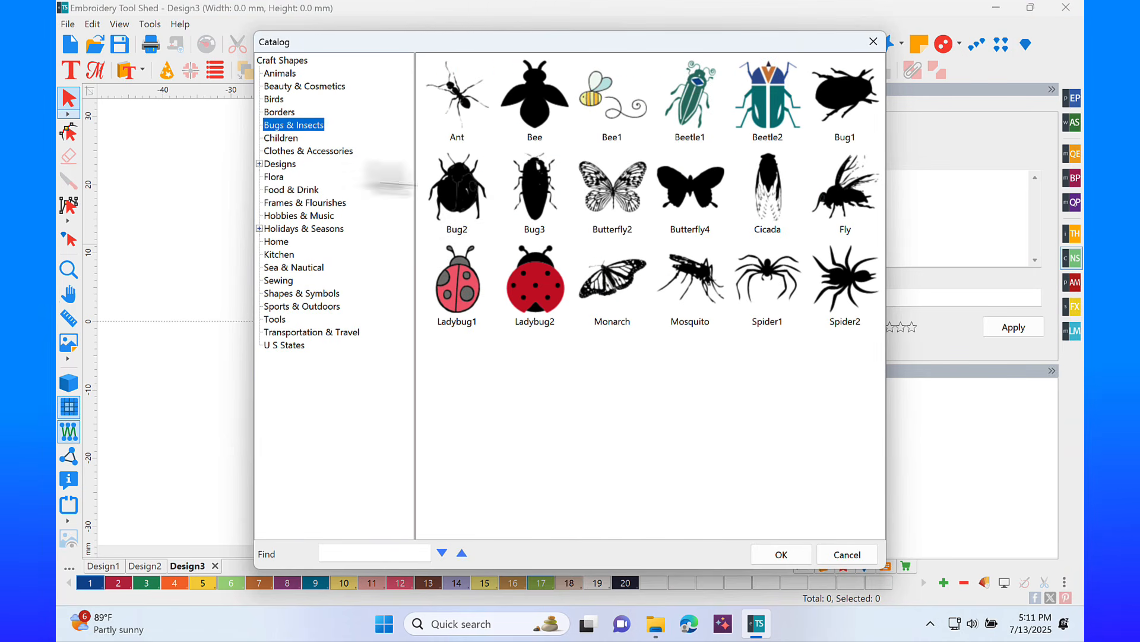
pyautogui.click(279, 255)
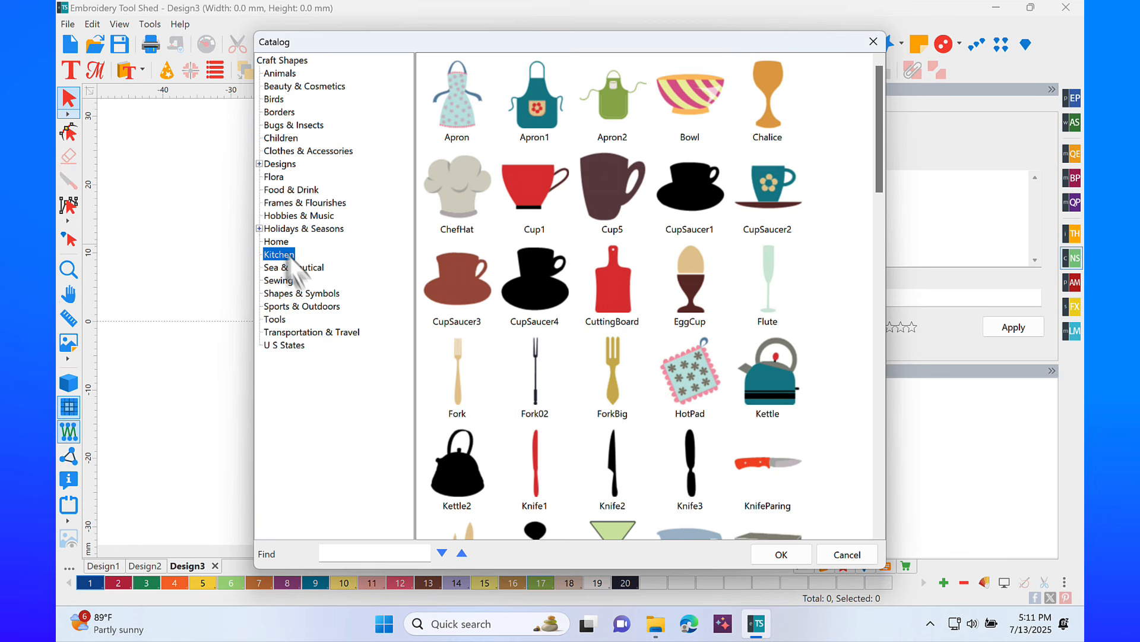
pyautogui.click(287, 294)
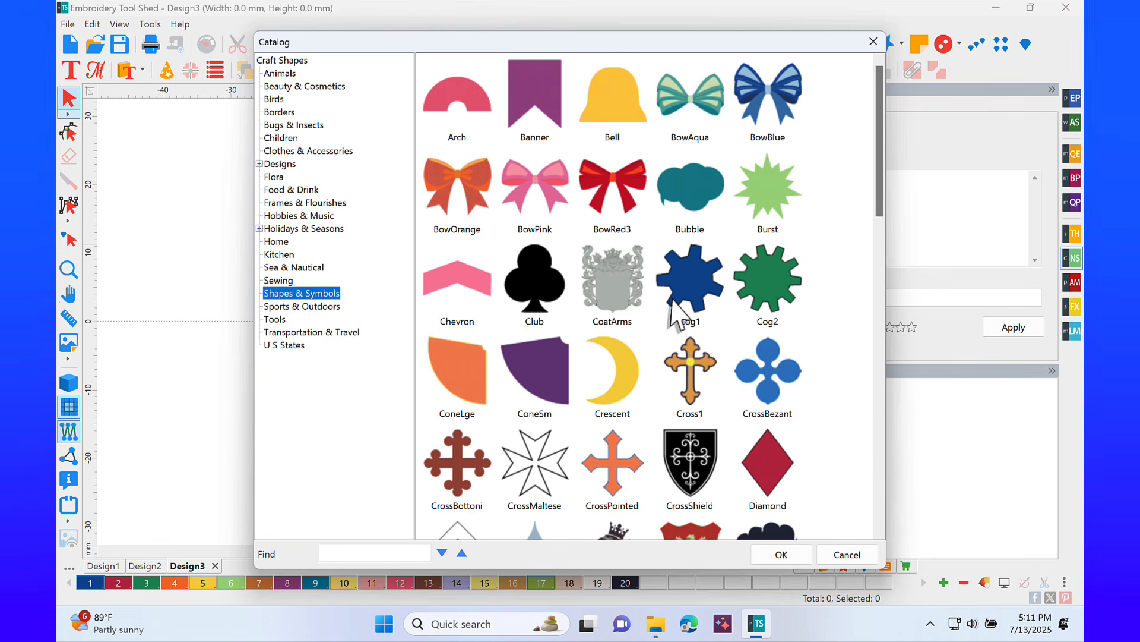
pyautogui.scroll(-1, 678, 303)
pyautogui.scroll(-5, 671, 297)
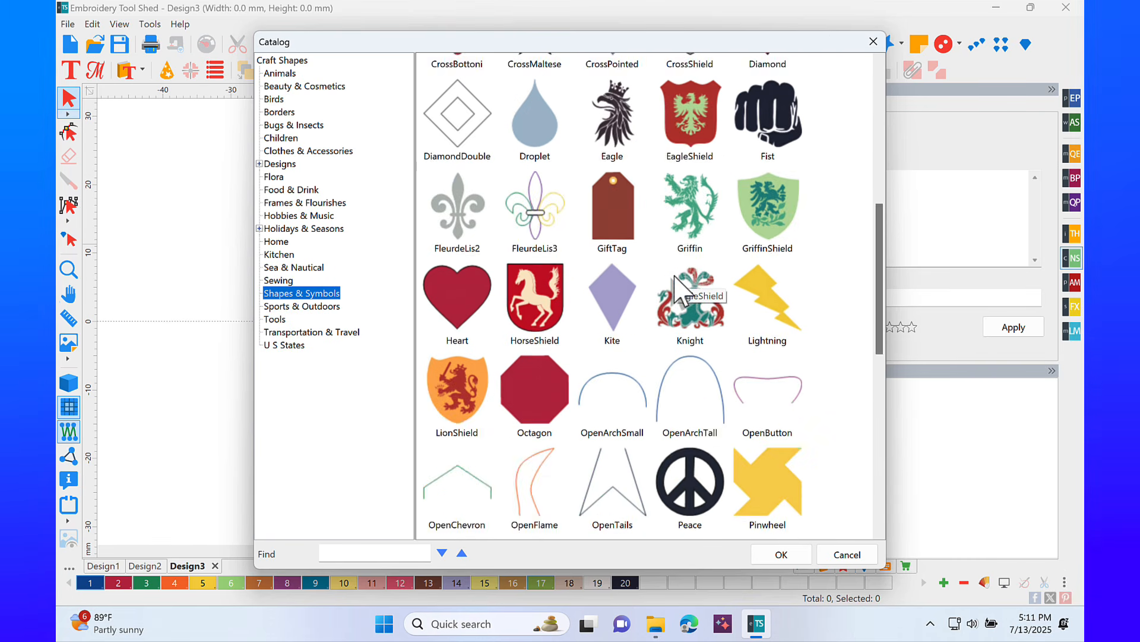
pyautogui.scroll(-5, 674, 277)
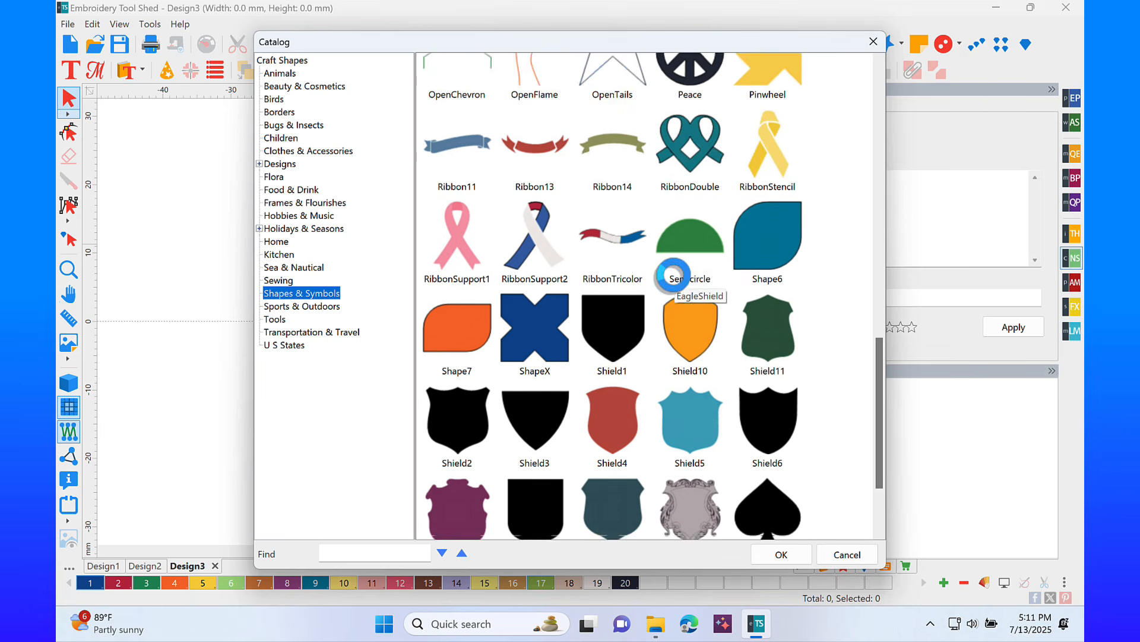
pyautogui.click(534, 485)
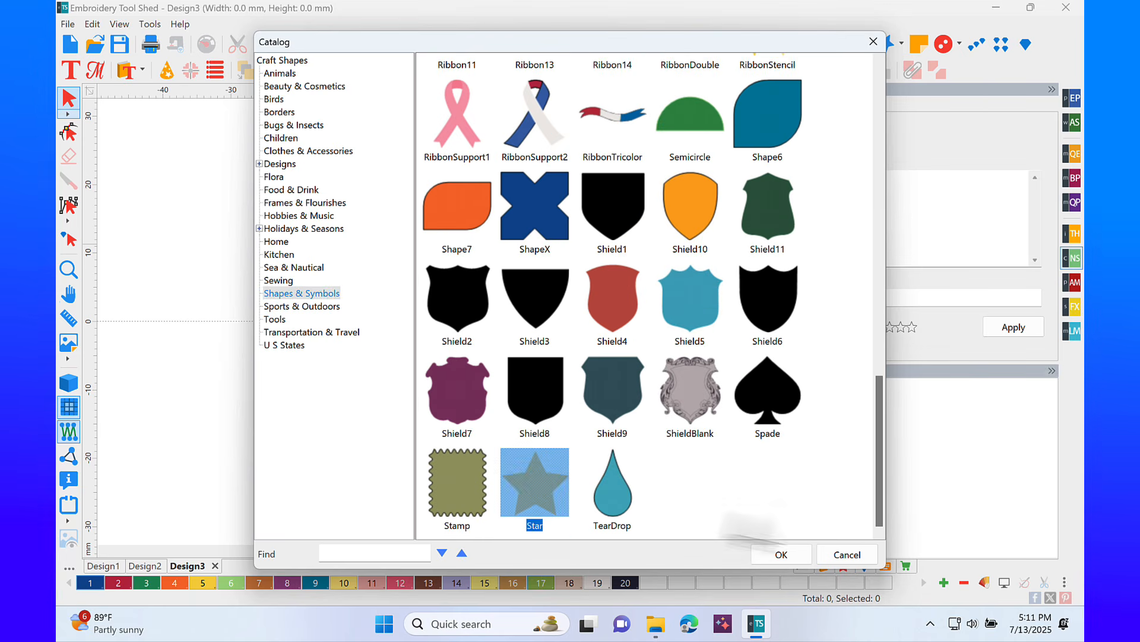
pyautogui.click(782, 553)
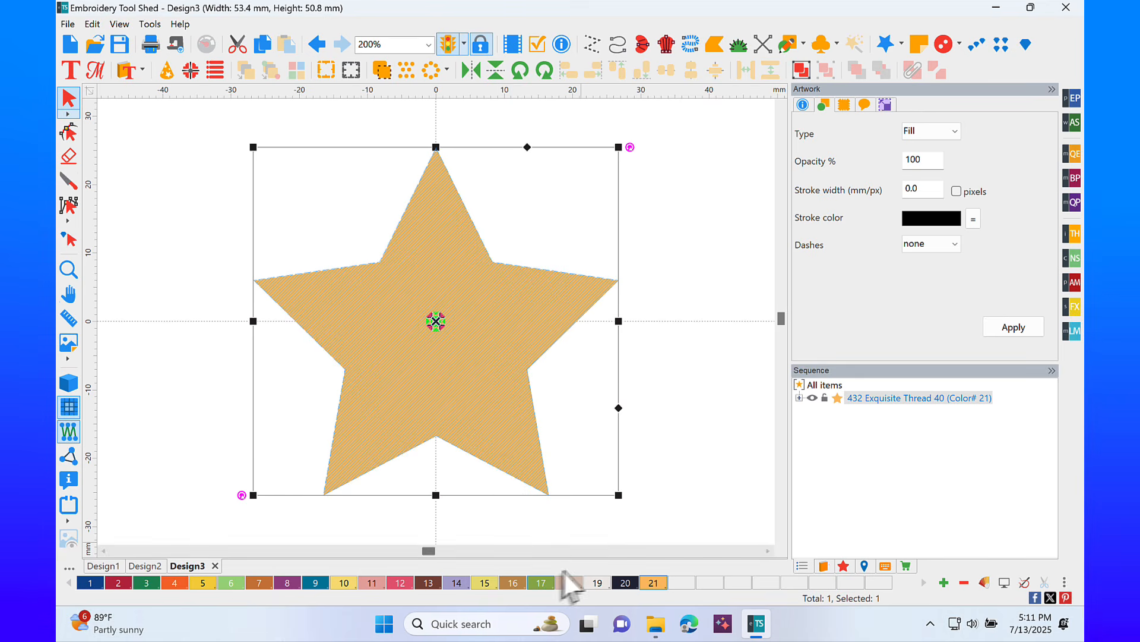
# Step: Recolor the star artwork with thread color 17, Exquisite 950 Avacado
pyautogui.doubleClick(542, 585)
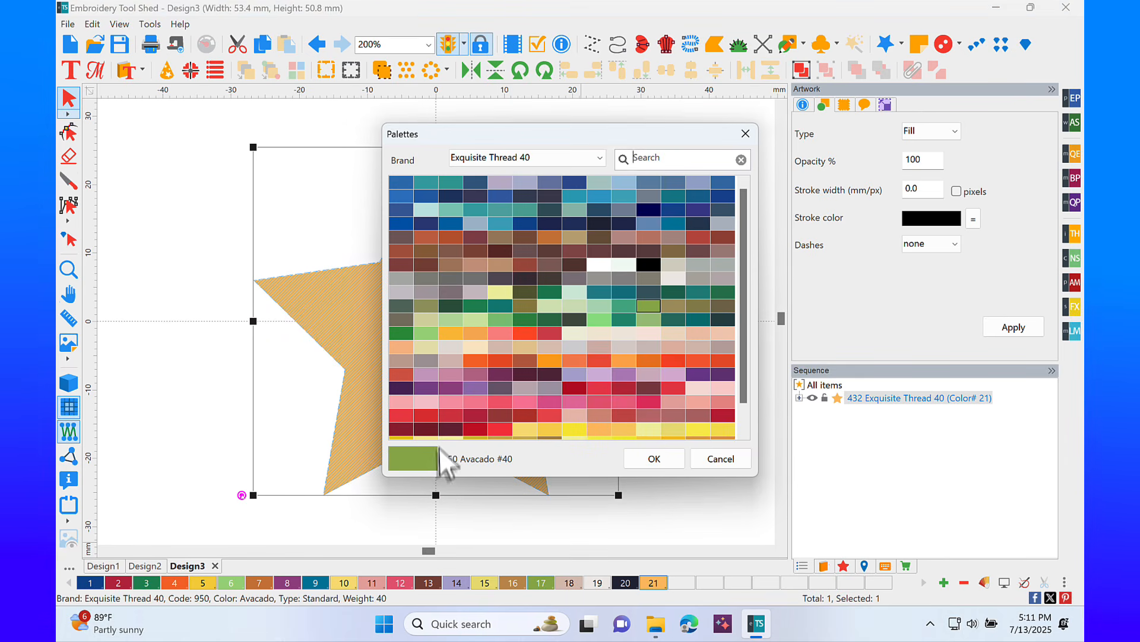
pyautogui.click(721, 459)
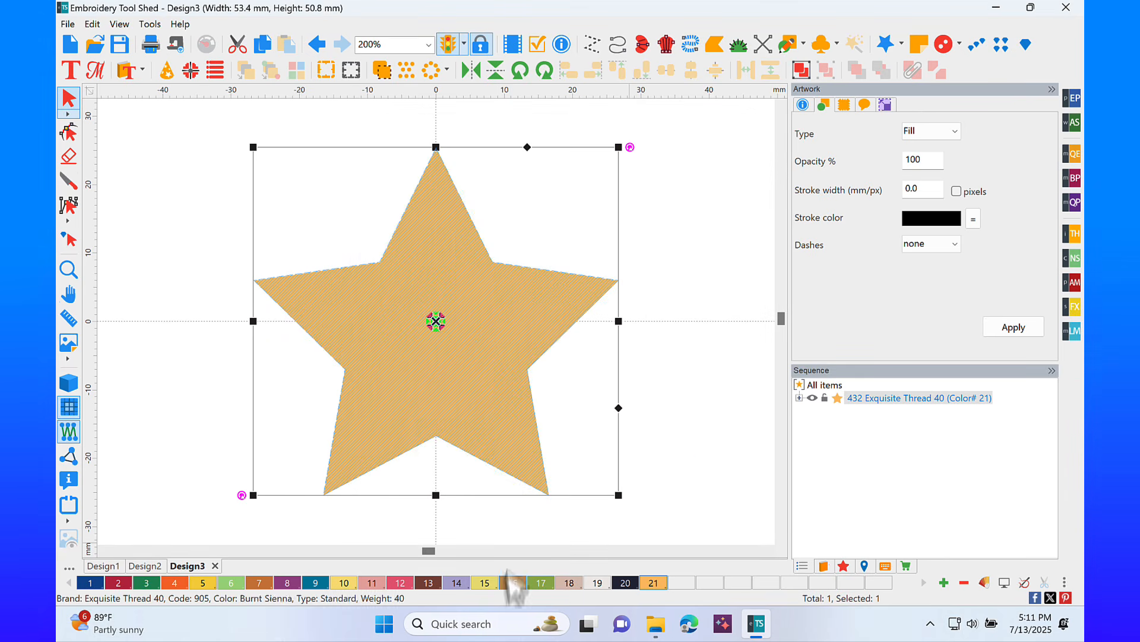
pyautogui.click(543, 584)
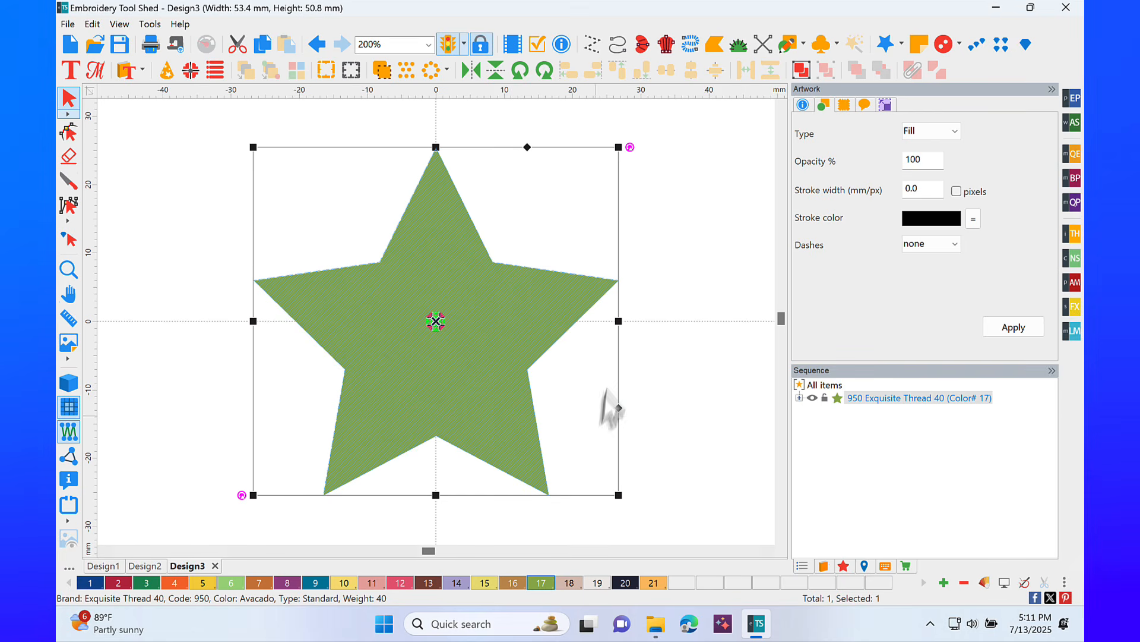
# Step: Convert the star artwork to an applique and show the stitches in 3D view
pyautogui.click(800, 398)
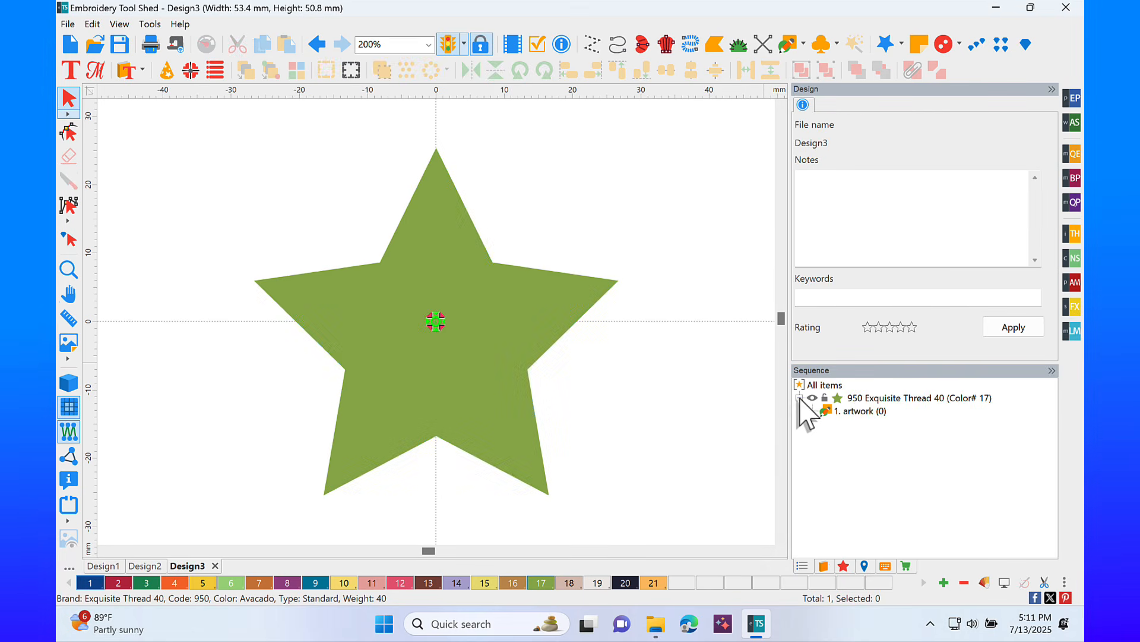
pyautogui.click(521, 363)
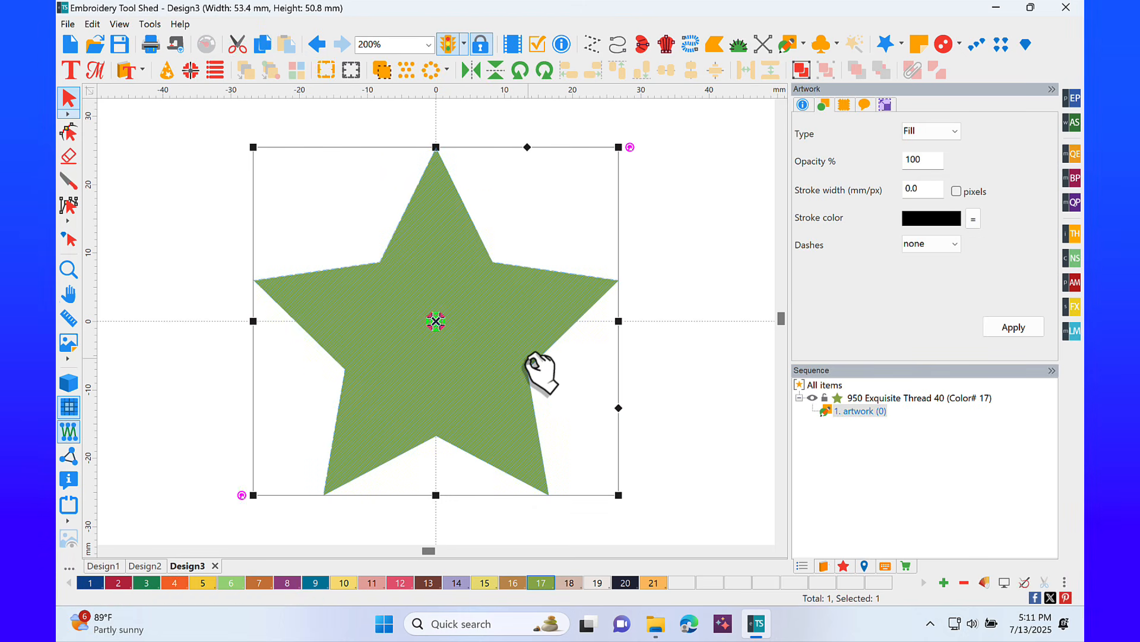
pyautogui.rightClick(530, 360)
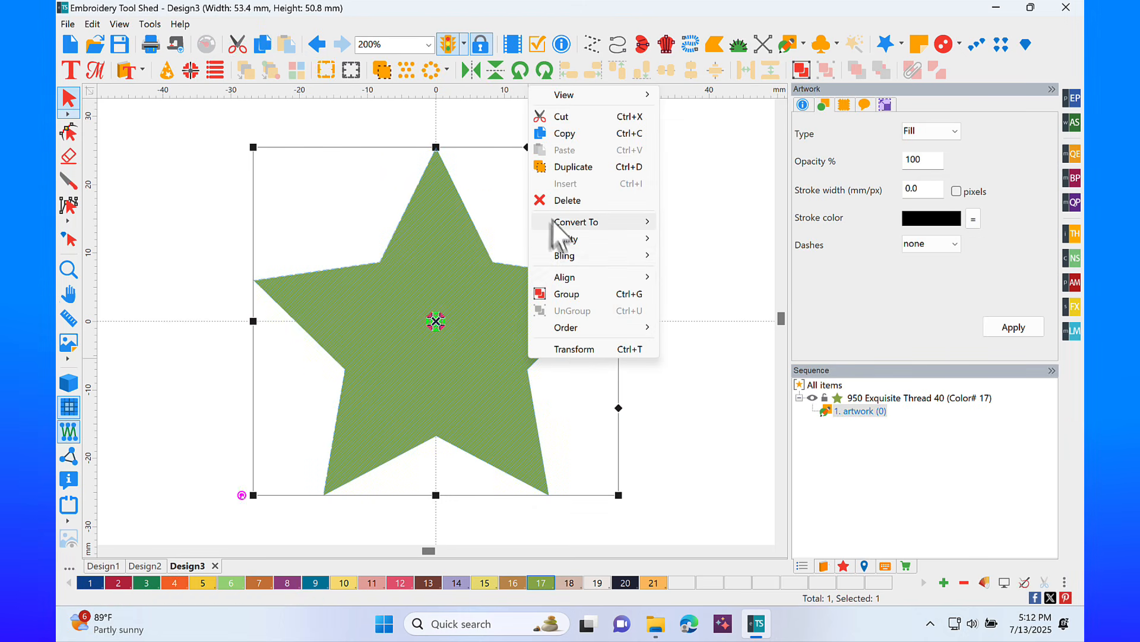
pyautogui.moveTo(558, 225)
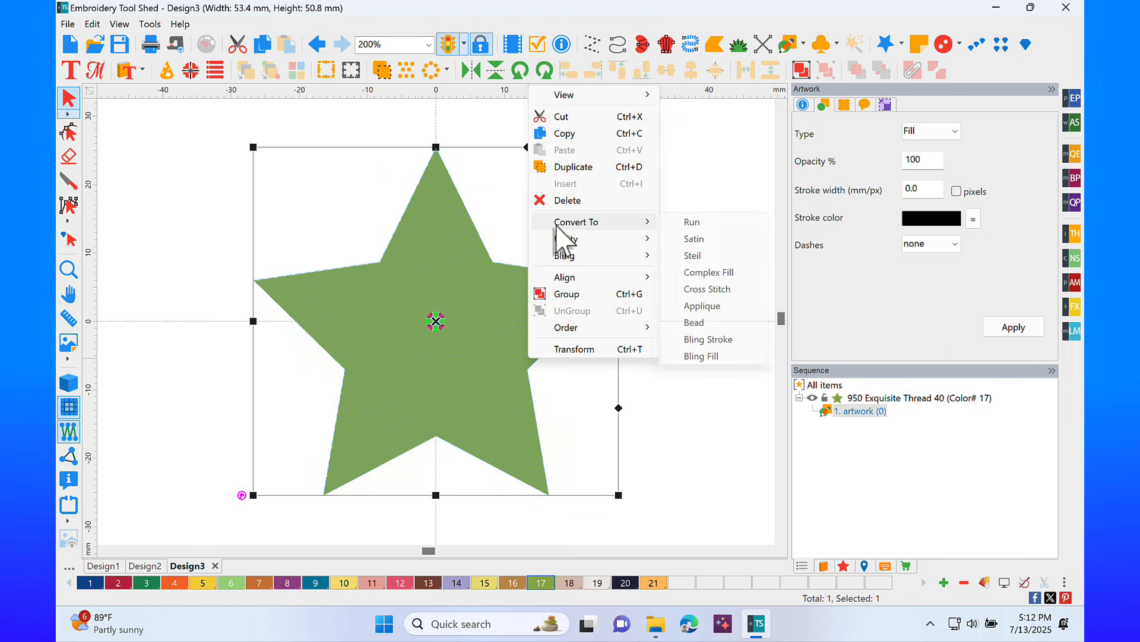
pyautogui.click(710, 308)
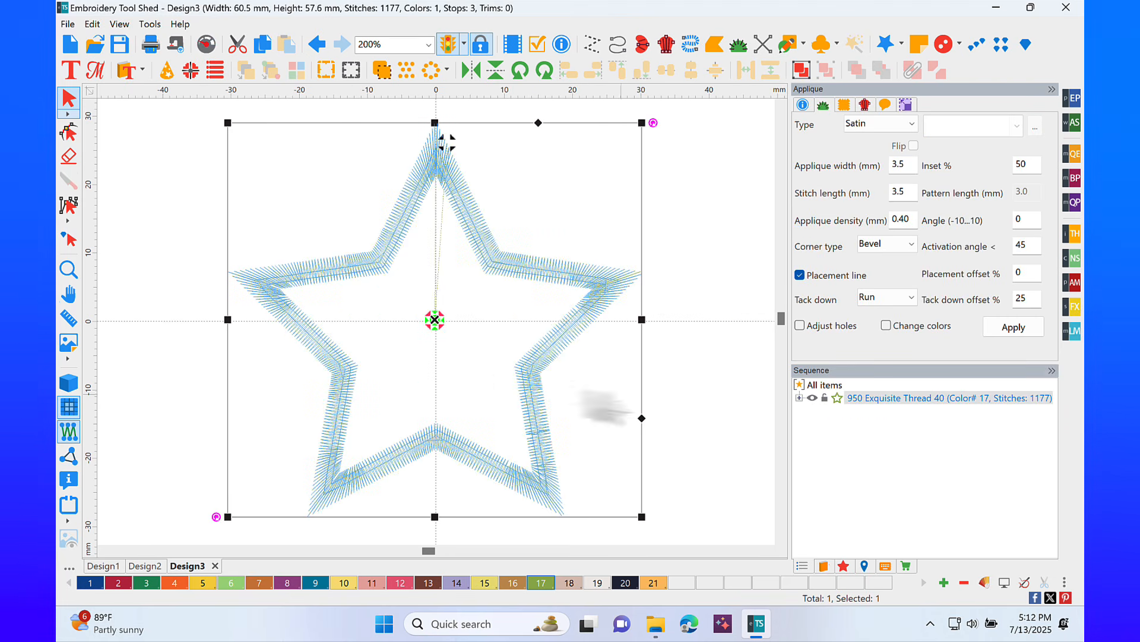
pyautogui.click(70, 384)
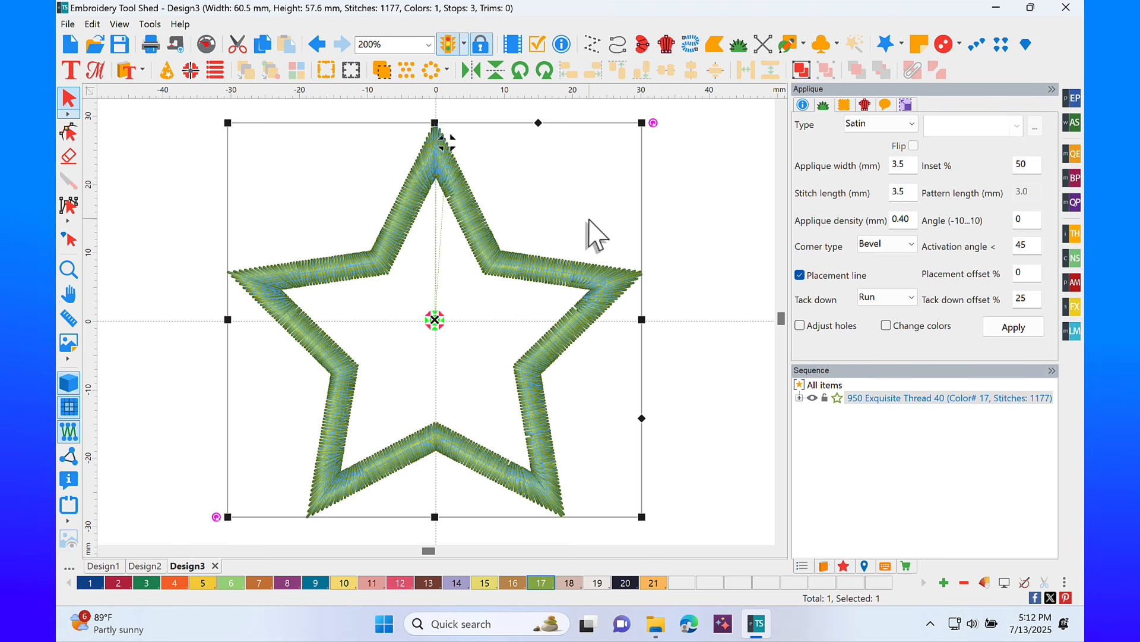
# Step: Set the star's applique type to Vinyl and apply its default settings
pyautogui.click(912, 125)
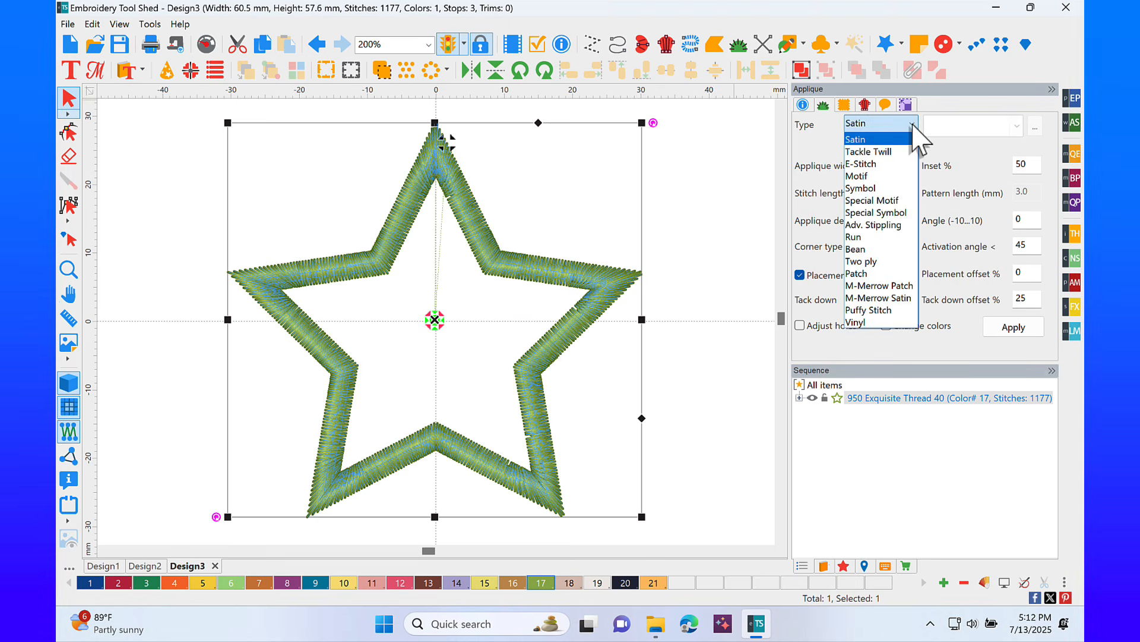
pyautogui.click(868, 322)
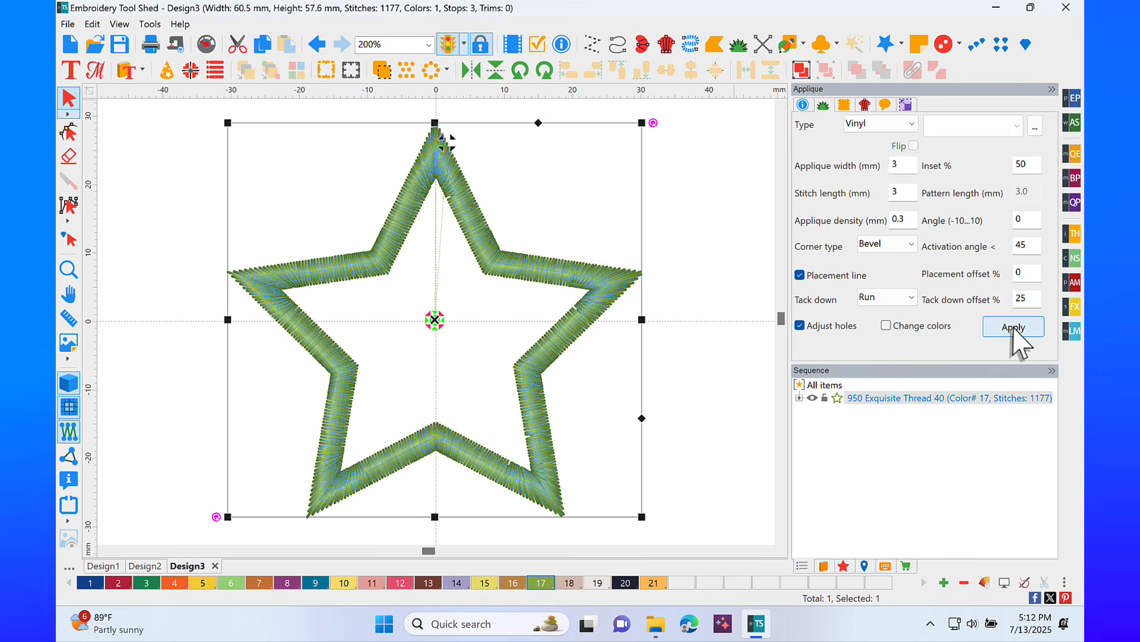
pyautogui.click(1013, 328)
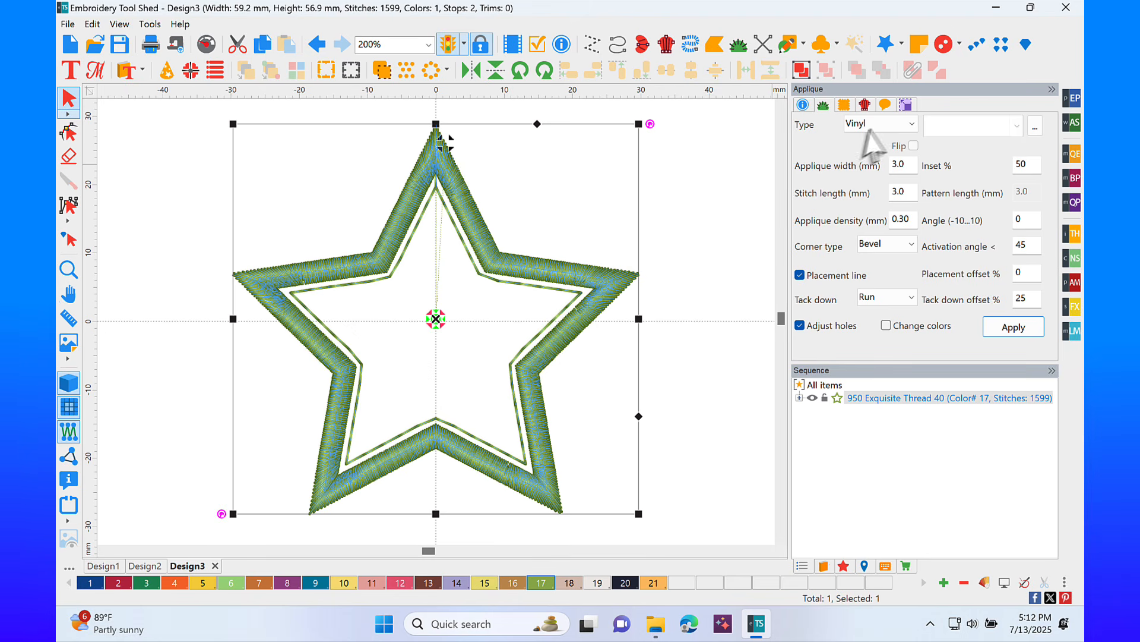
pyautogui.click(911, 125)
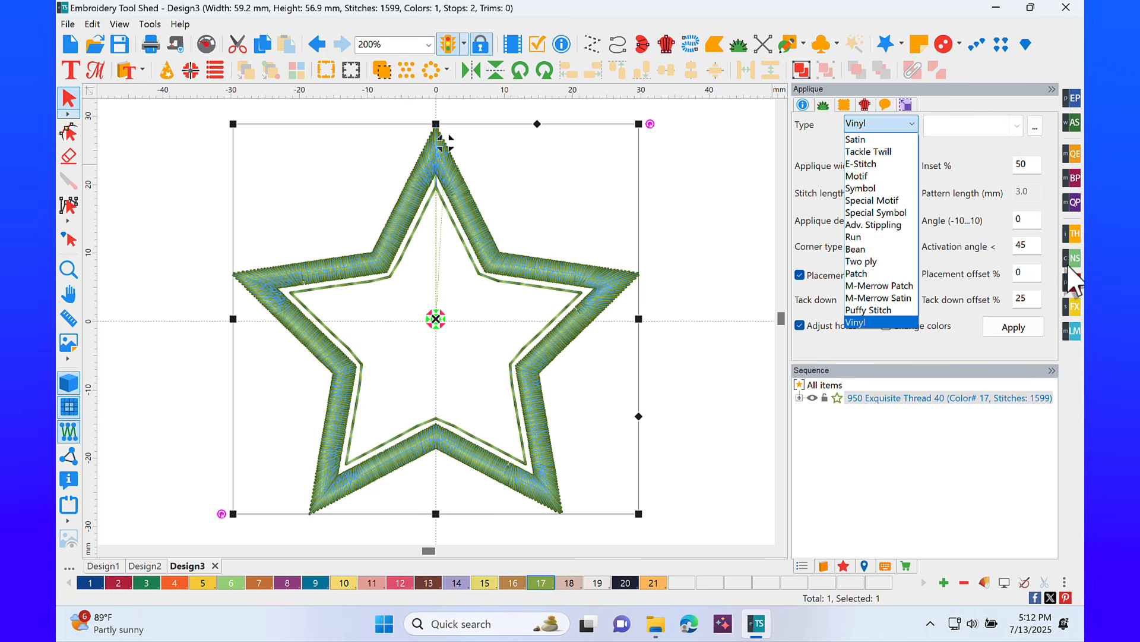
pyautogui.click(871, 323)
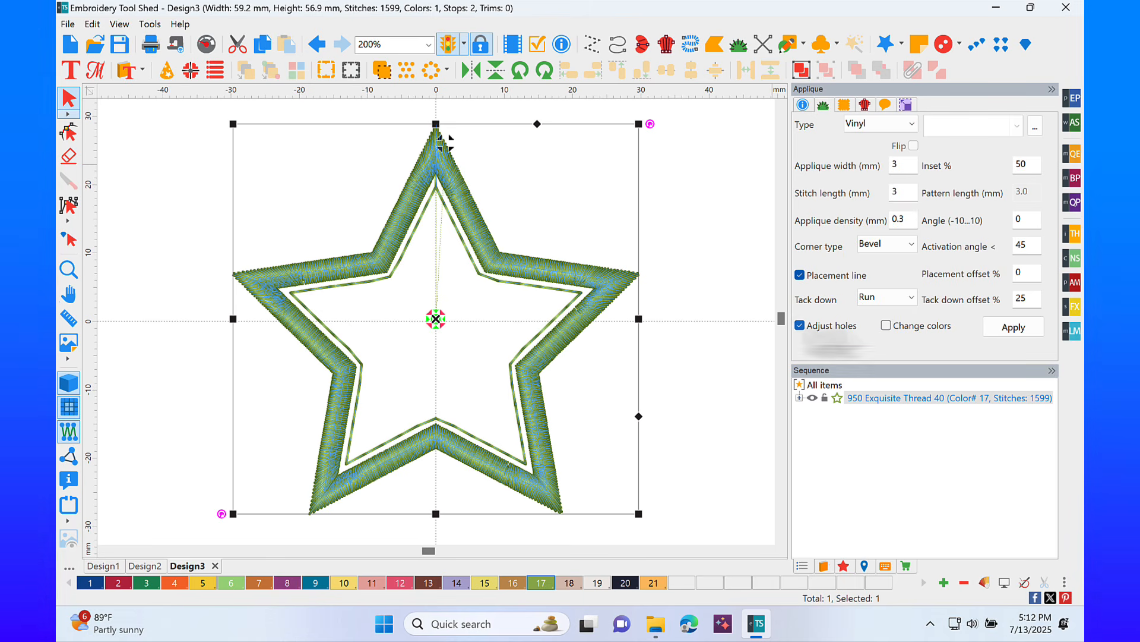
pyautogui.click(1028, 326)
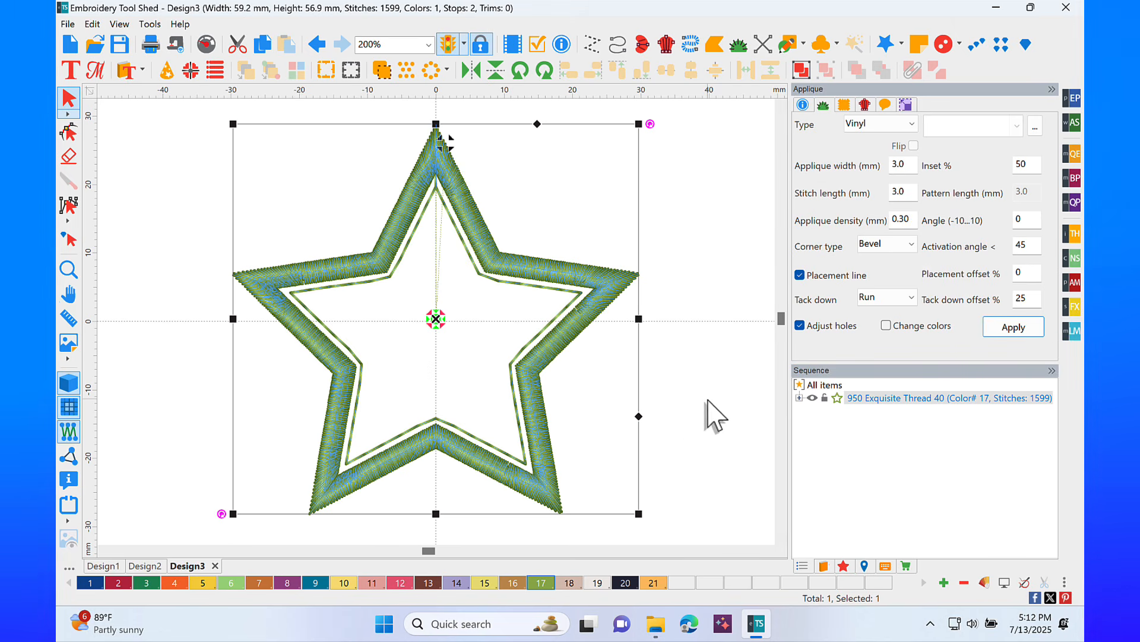
# Step: Run through the vinyl applique's sewing order in the stitch simulator to its last stitch, and close the program
pyautogui.click(799, 398)
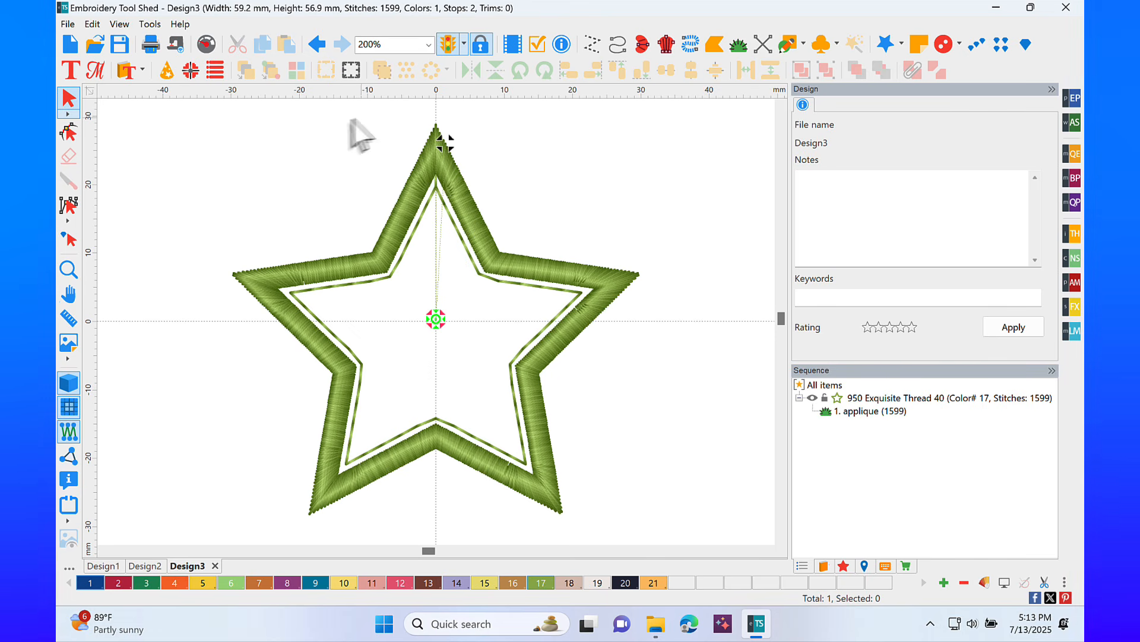
pyautogui.click(206, 44)
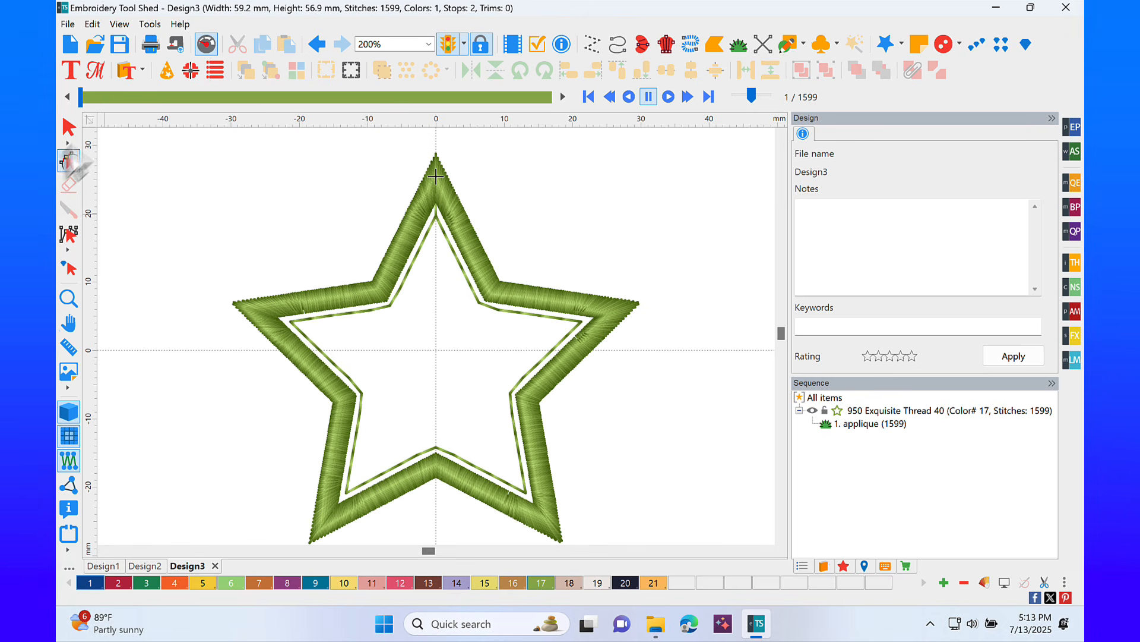
pyautogui.moveTo(81, 96); pyautogui.dragTo(103, 98)
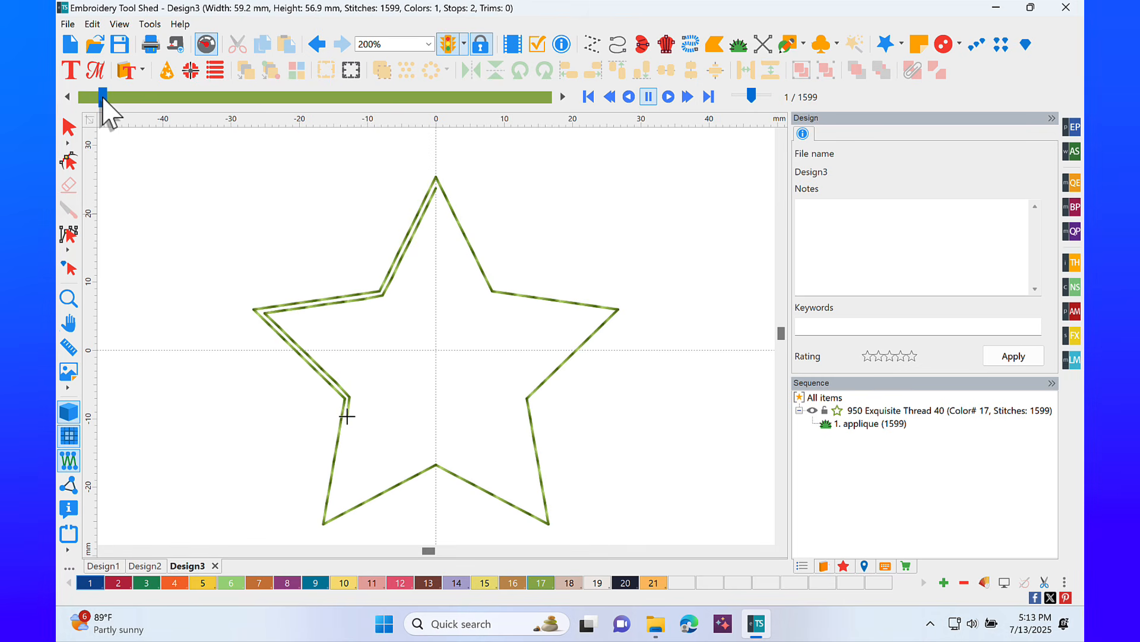
pyautogui.moveTo(104, 98)
pyautogui.mouseDown()
pyautogui.moveTo(385, 151)
pyautogui.moveTo(538, 145)
pyautogui.moveTo(618, 170)
pyautogui.mouseUp()
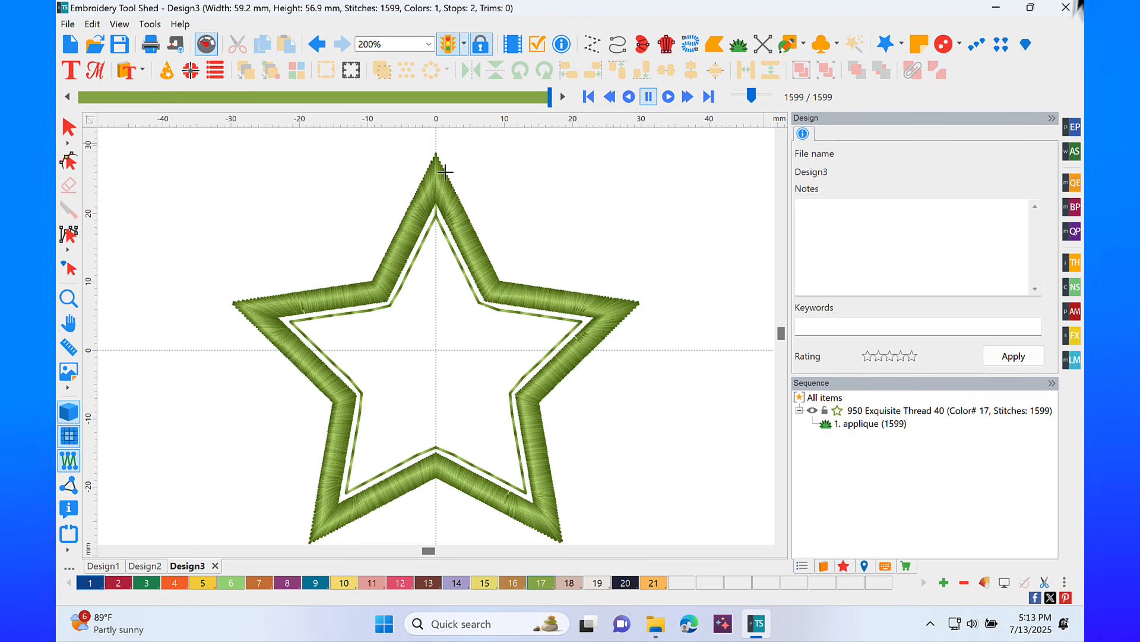
pyautogui.click(1066, 8)
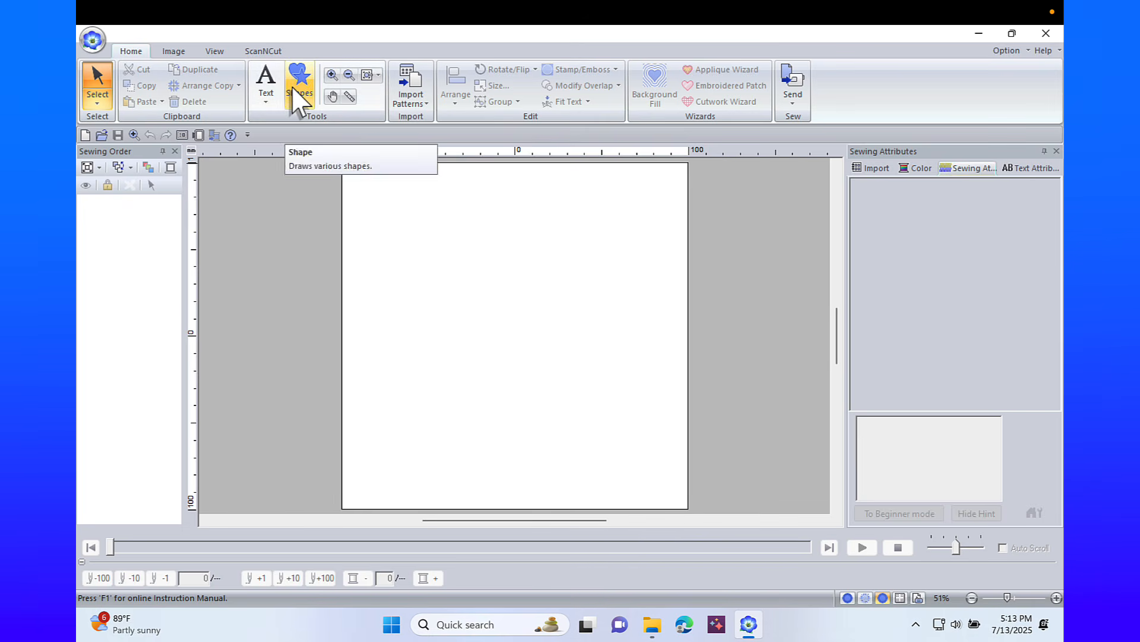
# Step: In PE-Design, draw a five-pointed star about 130 mm wide and 106 mm high, and set its region to Not Sewn
pyautogui.click(292, 87)
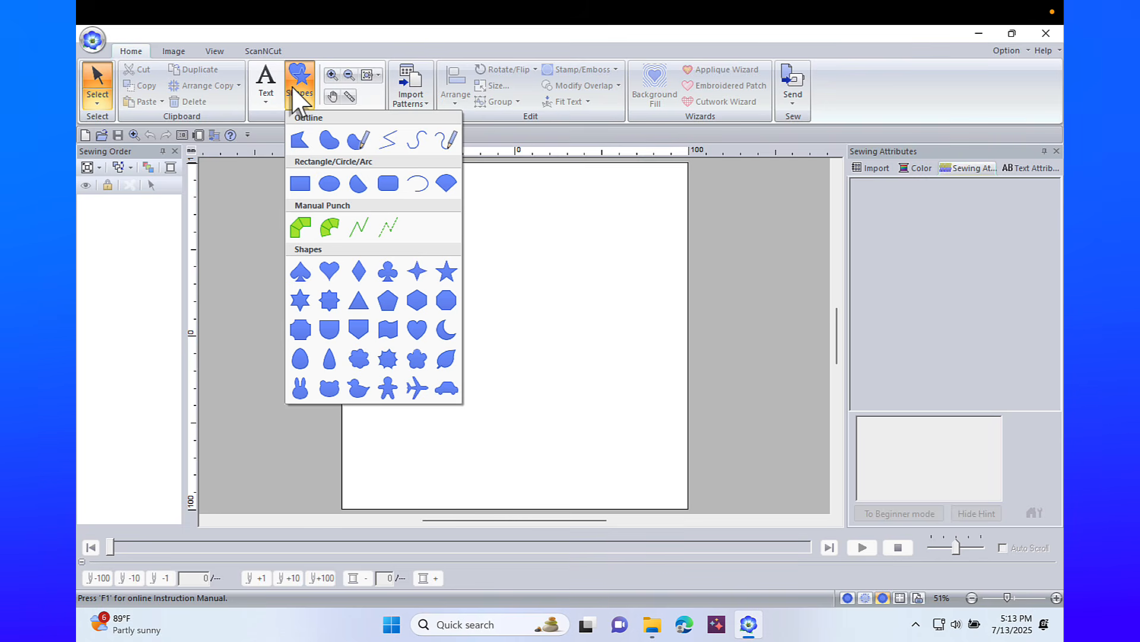
pyautogui.click(447, 271)
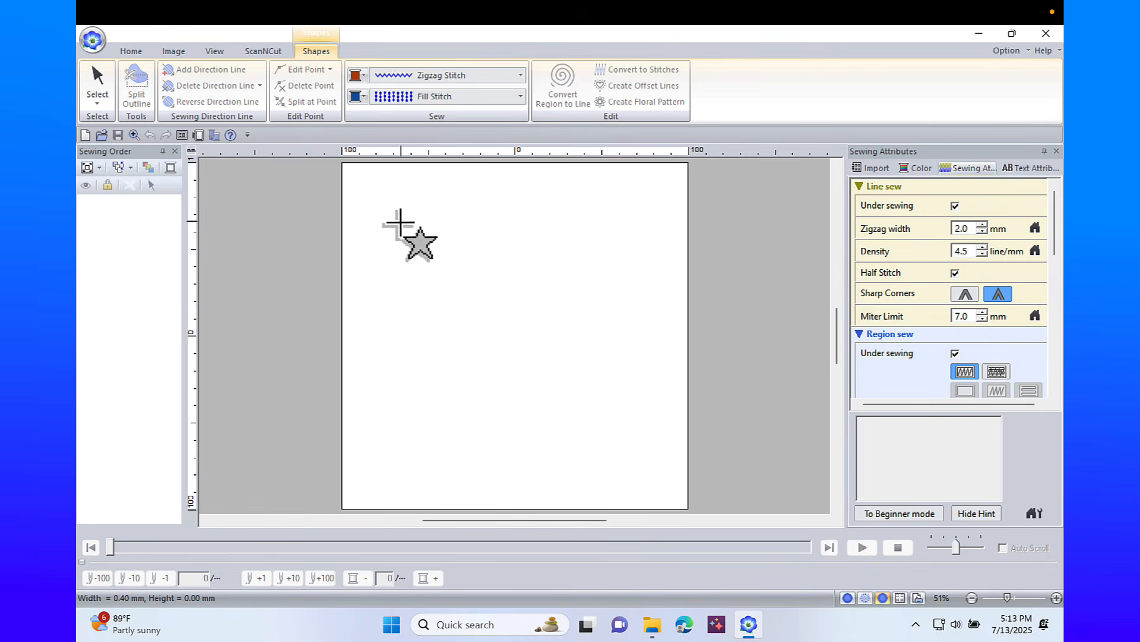
pyautogui.moveTo(402, 222); pyautogui.dragTo(618, 399)
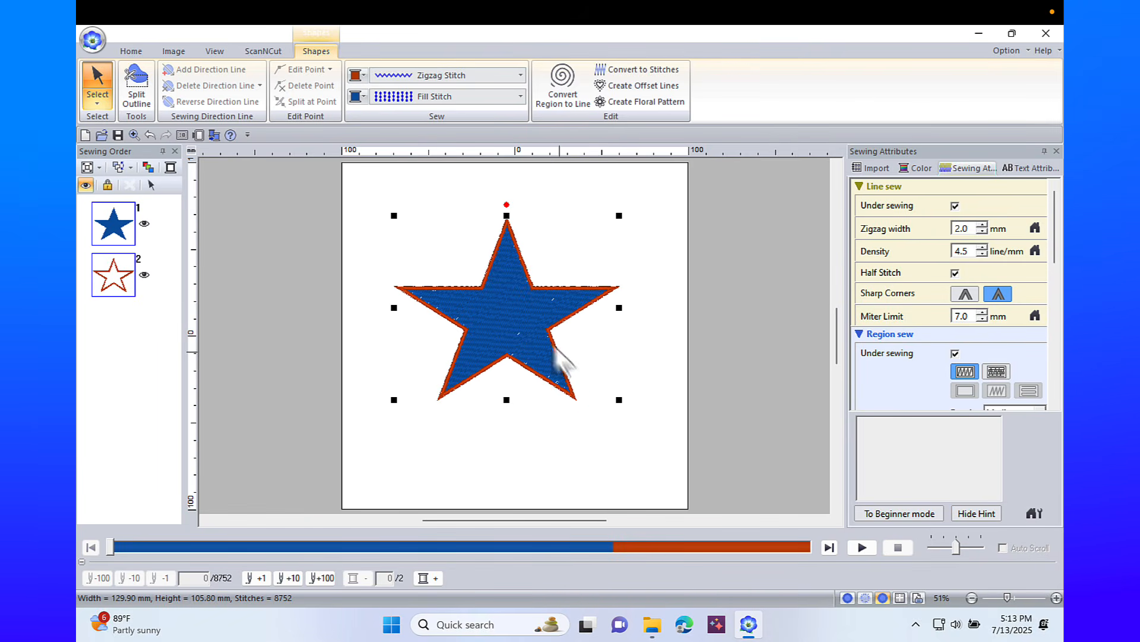
pyautogui.click(521, 96)
pyautogui.click(437, 111)
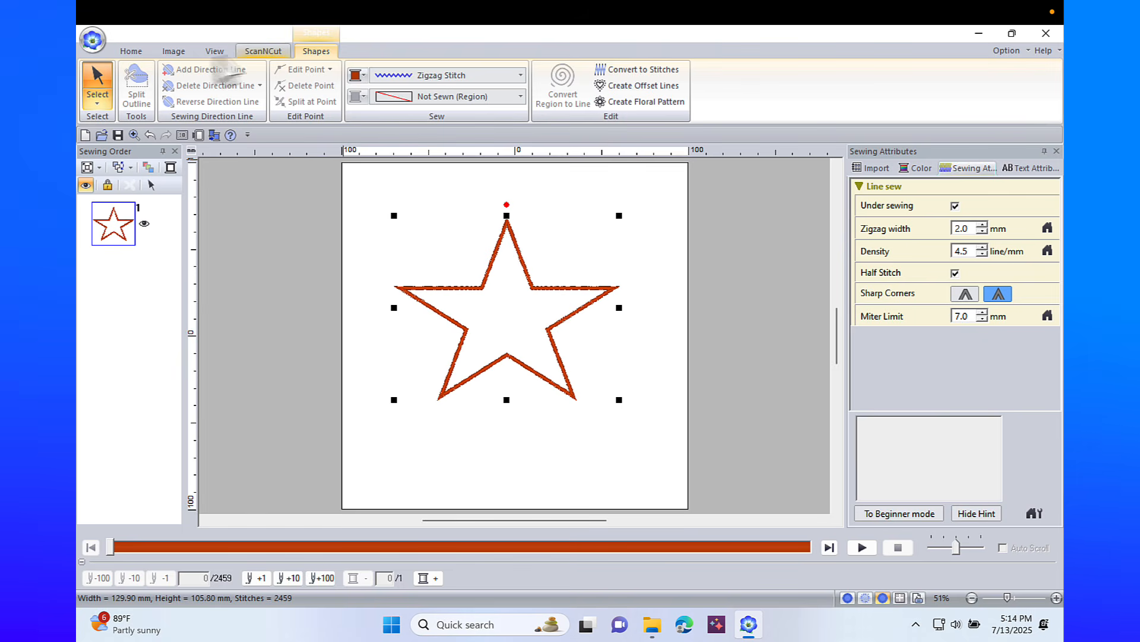
pyautogui.click(130, 51)
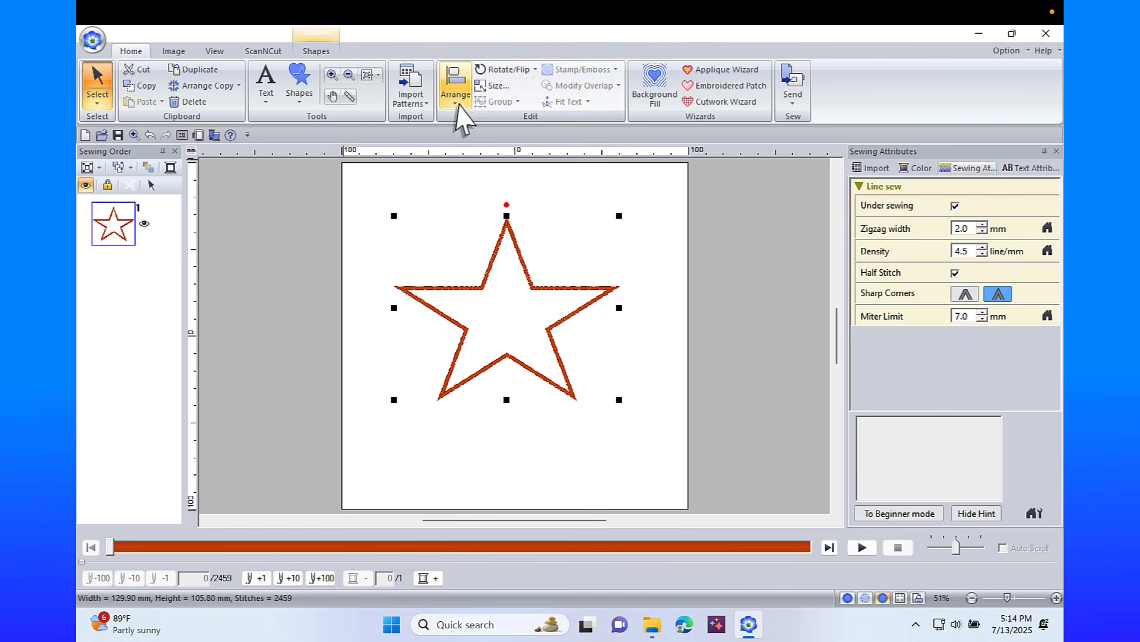
# Step: Turn the star into an applique with the Applique Wizard, using V Stitch tack down, a 3.0 mm Zigzag covering stitch, and replacing the original pattern
pyautogui.click(734, 70)
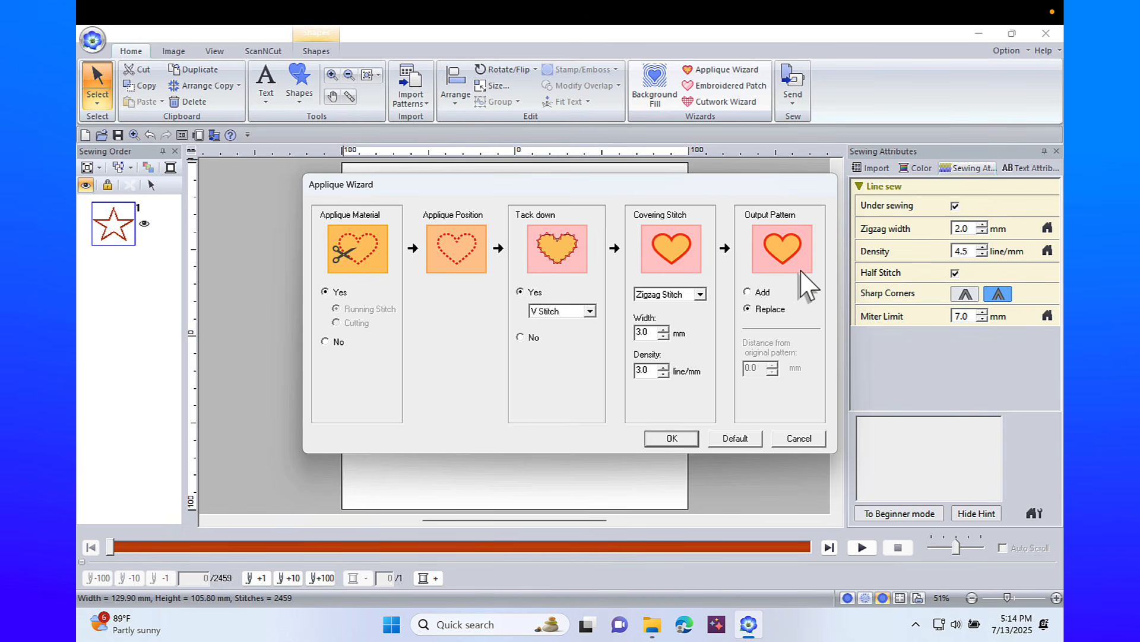
pyautogui.click(748, 292)
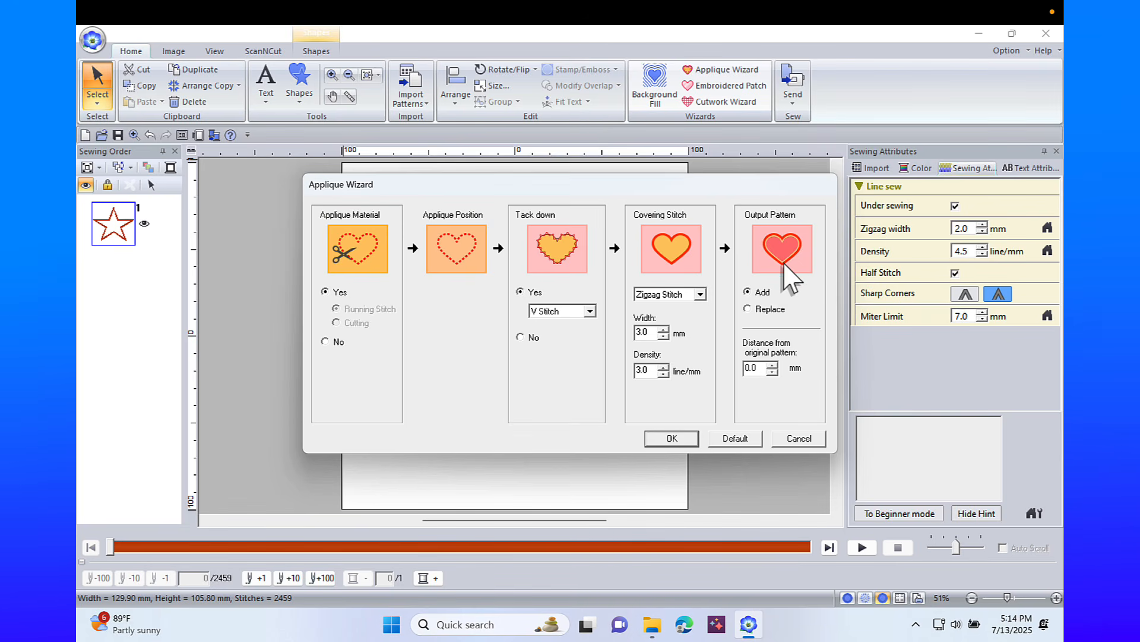
pyautogui.click(748, 309)
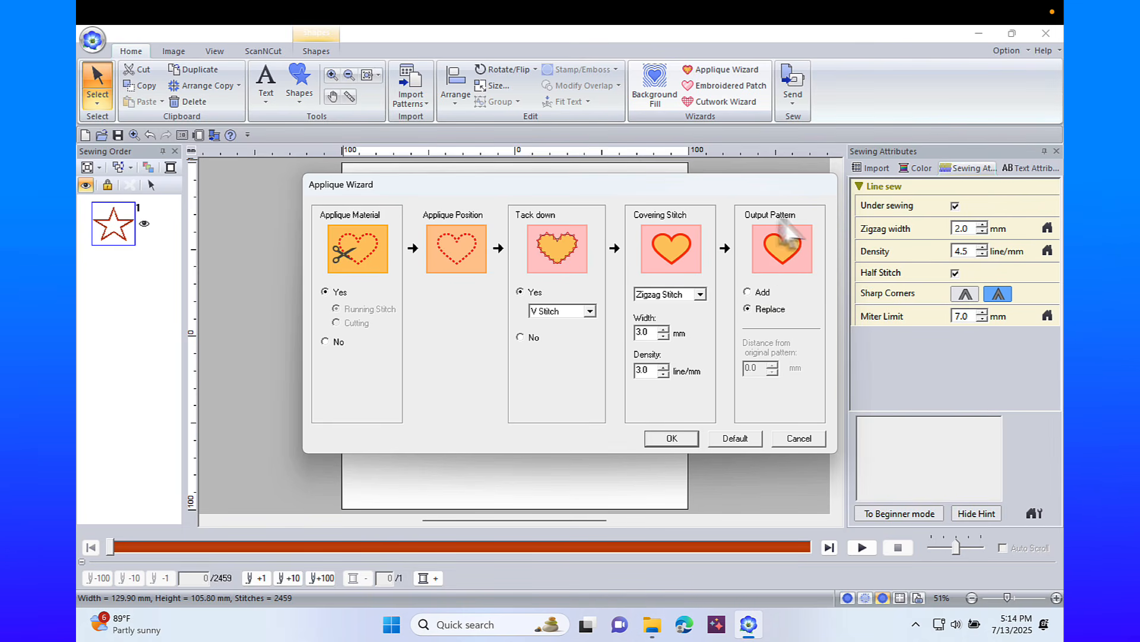
pyautogui.click(659, 440)
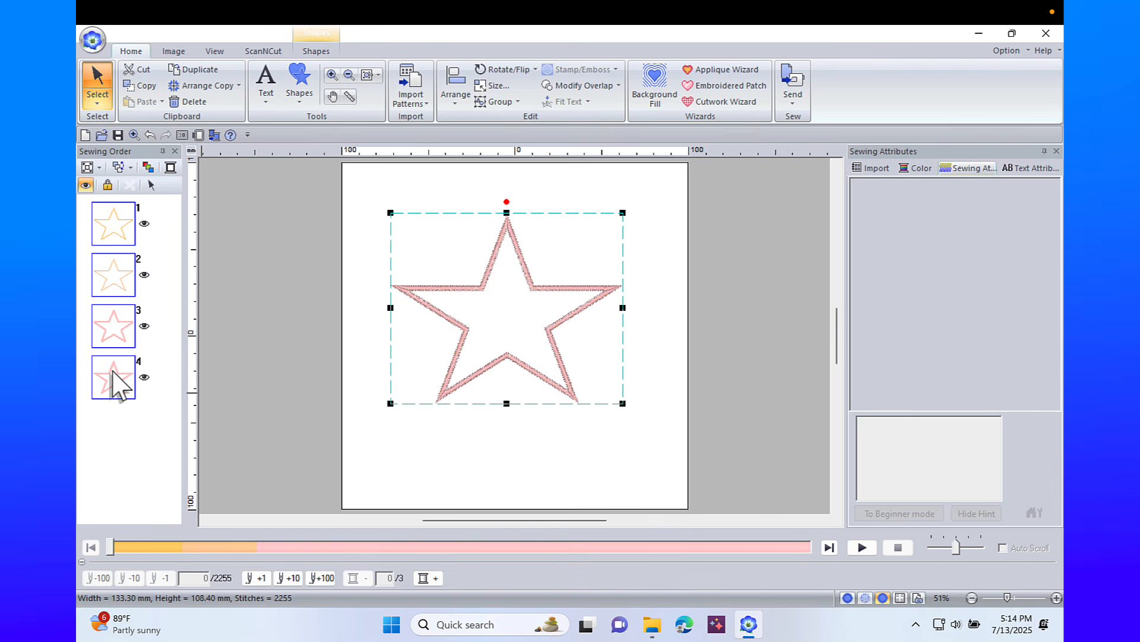
# Step: Select the whole star applique and ungroup it into its separate sewing layers
pyautogui.rightClick(392, 282)
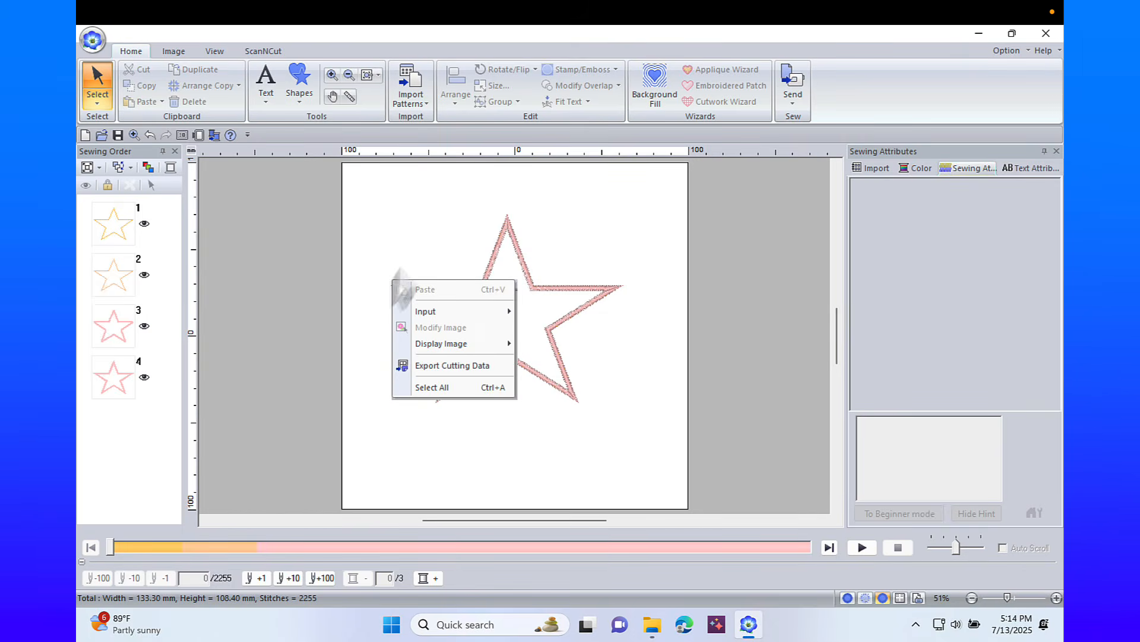
pyautogui.click(512, 249)
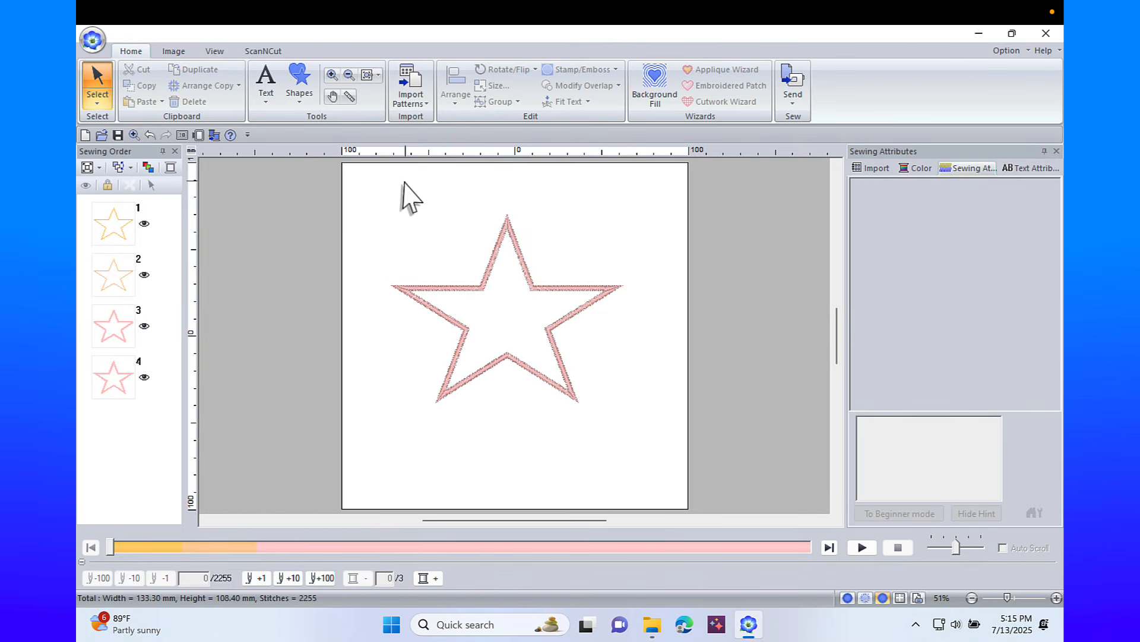
pyautogui.moveTo(379, 186); pyautogui.dragTo(661, 474)
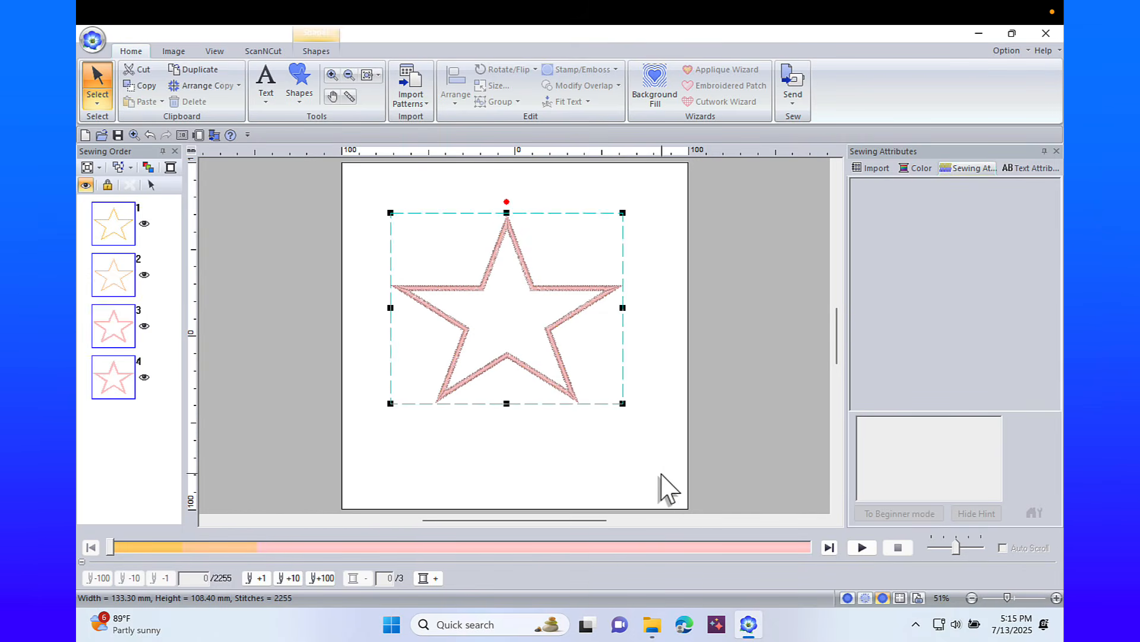
pyautogui.rightClick(412, 308)
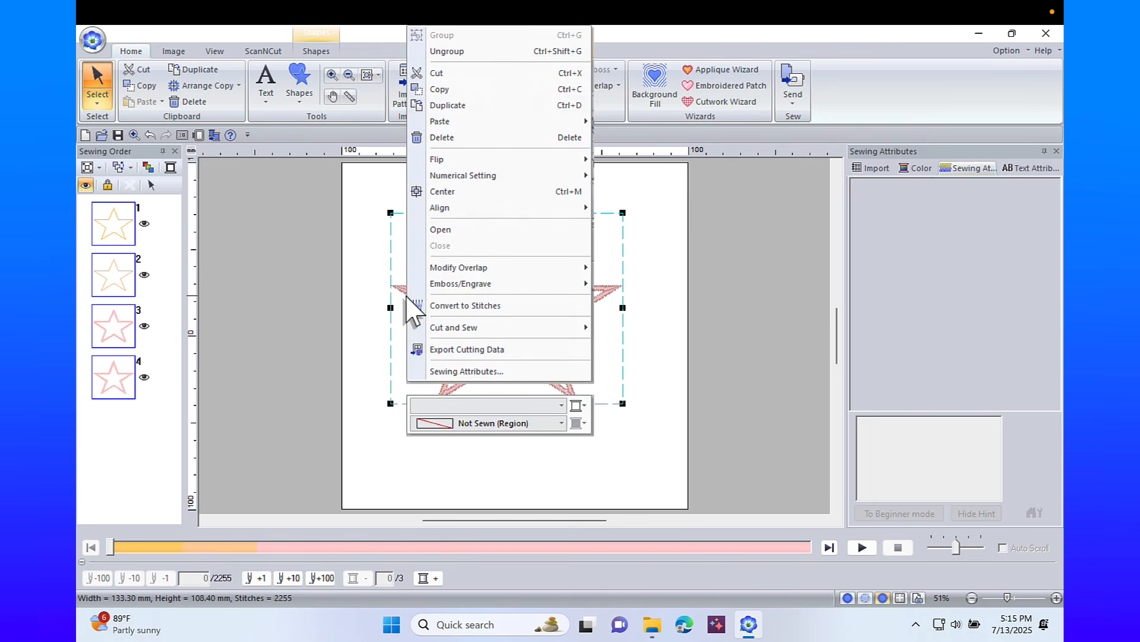
pyautogui.click(459, 52)
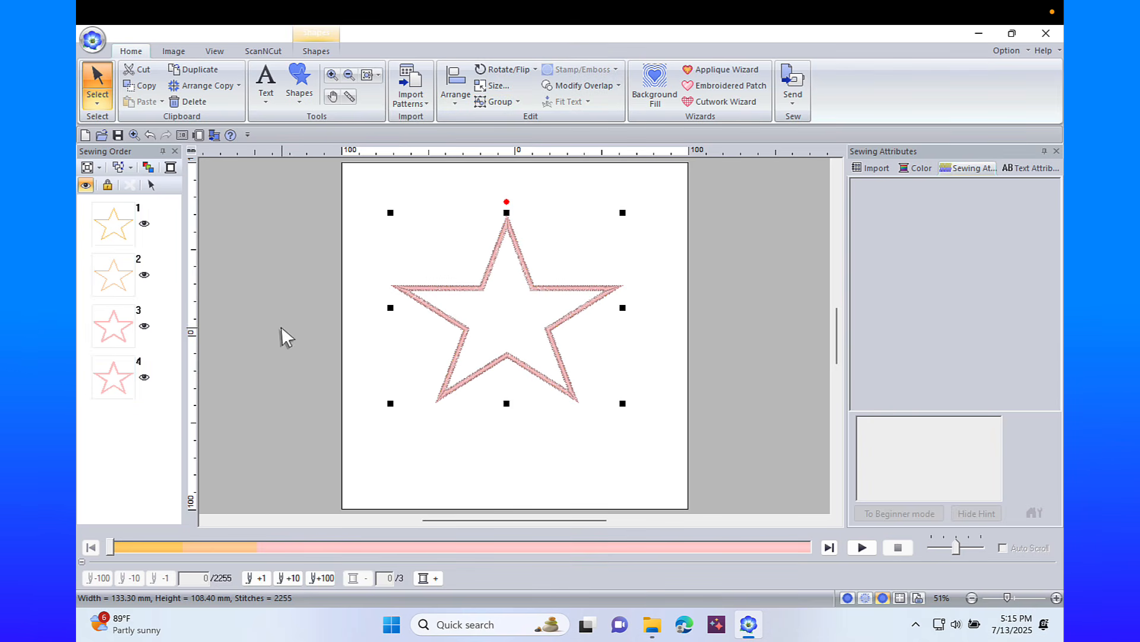
# Step: Create one inward offset line from the star's zigzag covering stitch, with 4.2 mm spacing
pyautogui.click(122, 385)
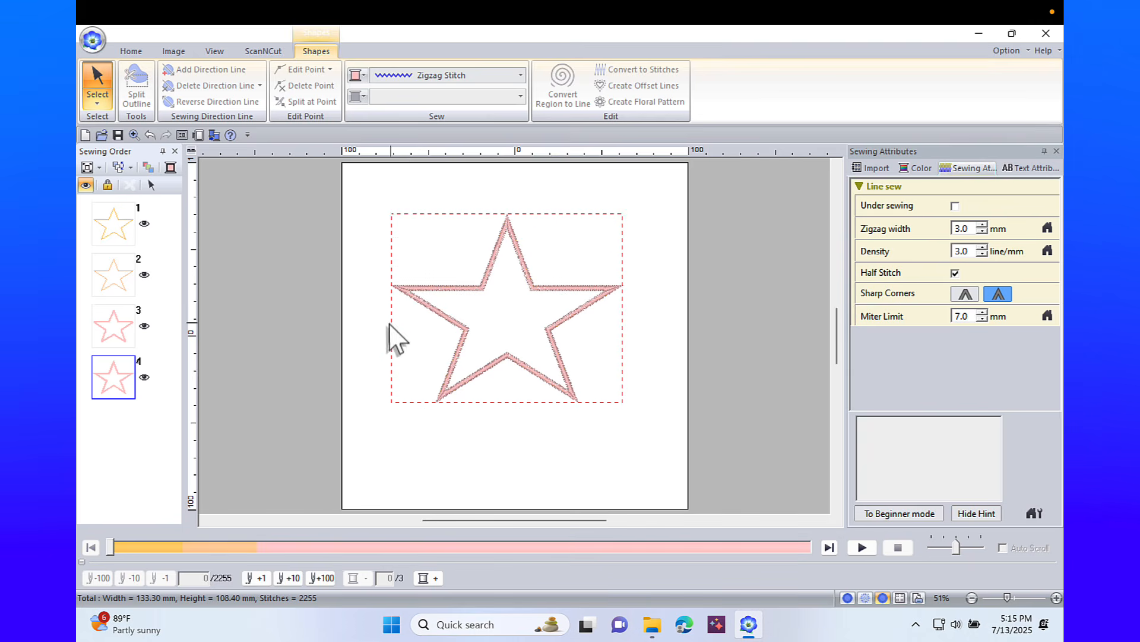
pyautogui.rightClick(391, 287)
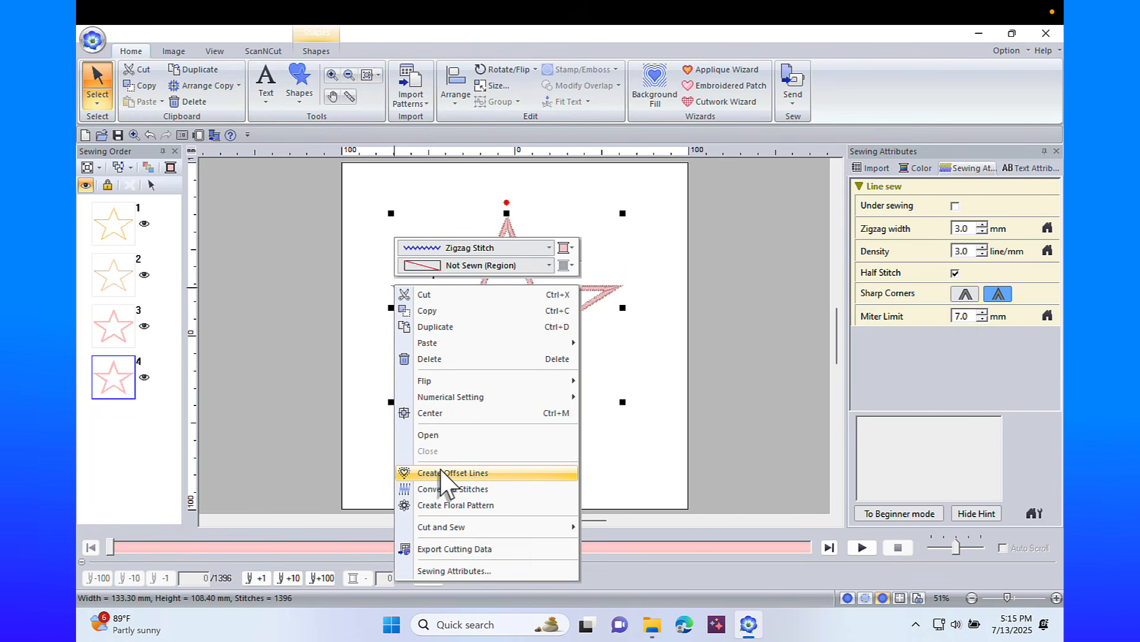
pyautogui.click(445, 475)
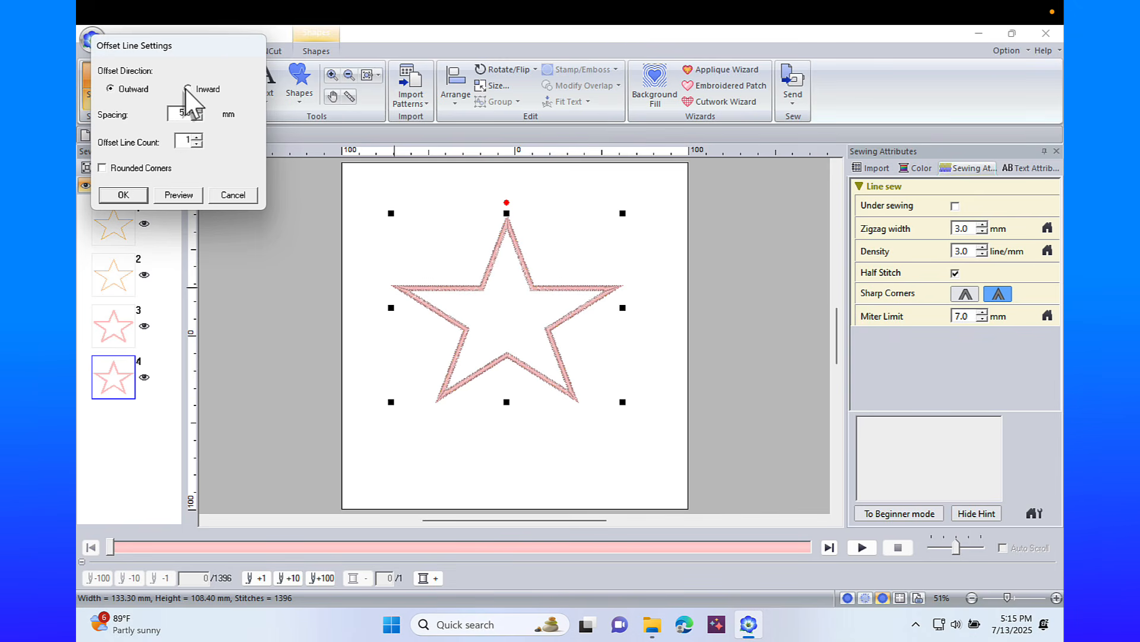
pyautogui.click(196, 118)
pyautogui.click(196, 118)
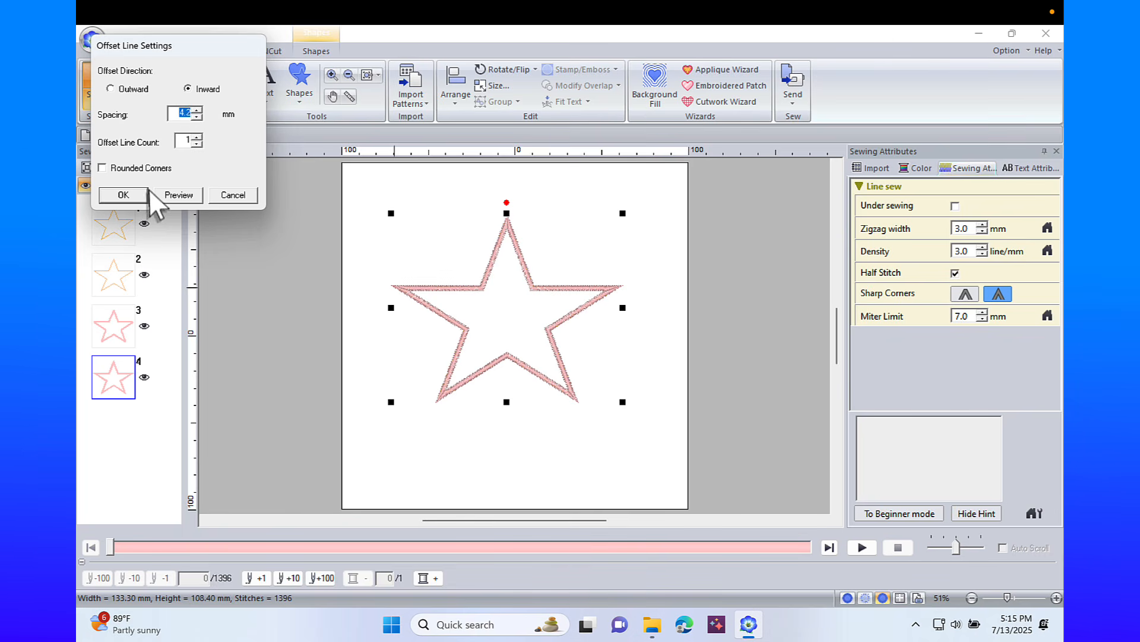
pyautogui.click(172, 194)
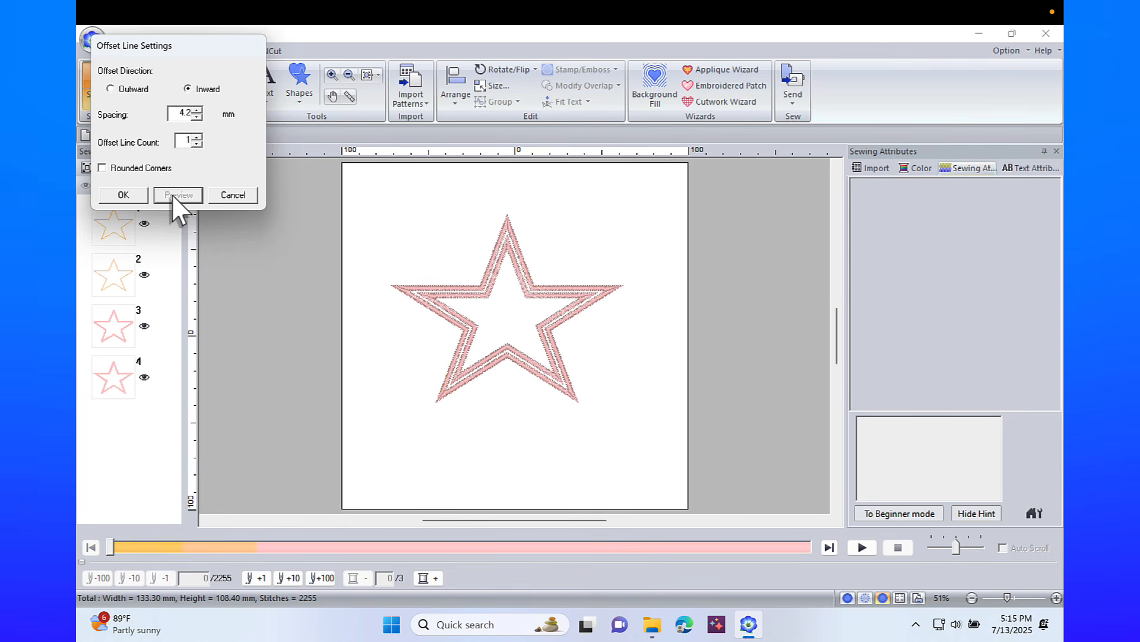
pyautogui.click(124, 195)
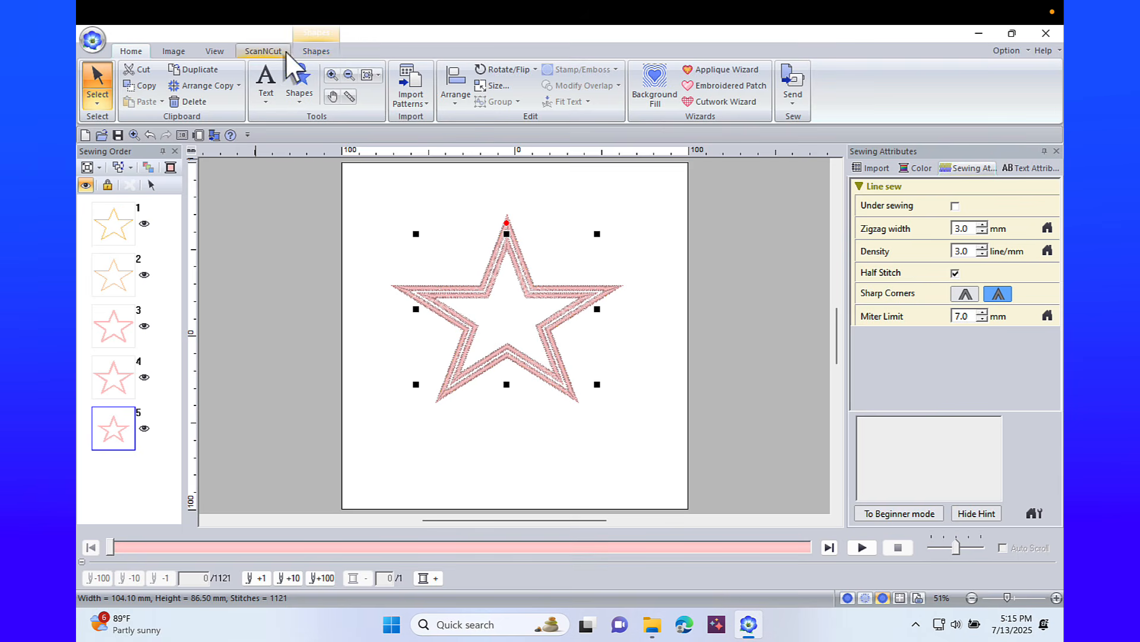
# Step: Set the inner offset star to a Running Stitch with 3.0 mm run pitch, and move it ahead of the covering stitch in the sewing order
pyautogui.click(315, 51)
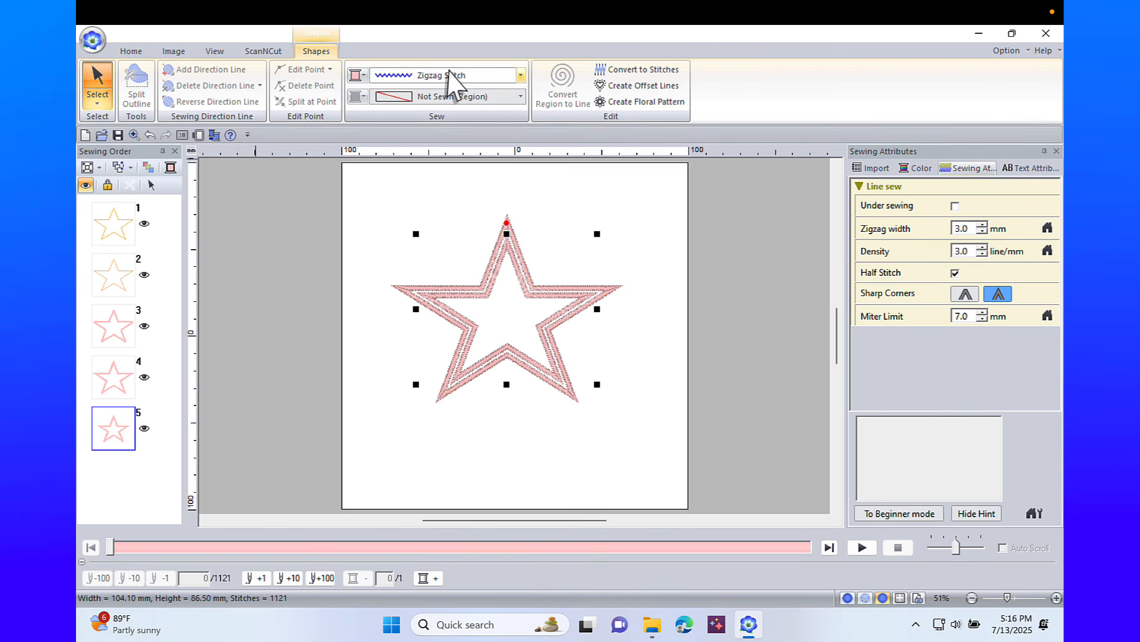
pyautogui.click(521, 76)
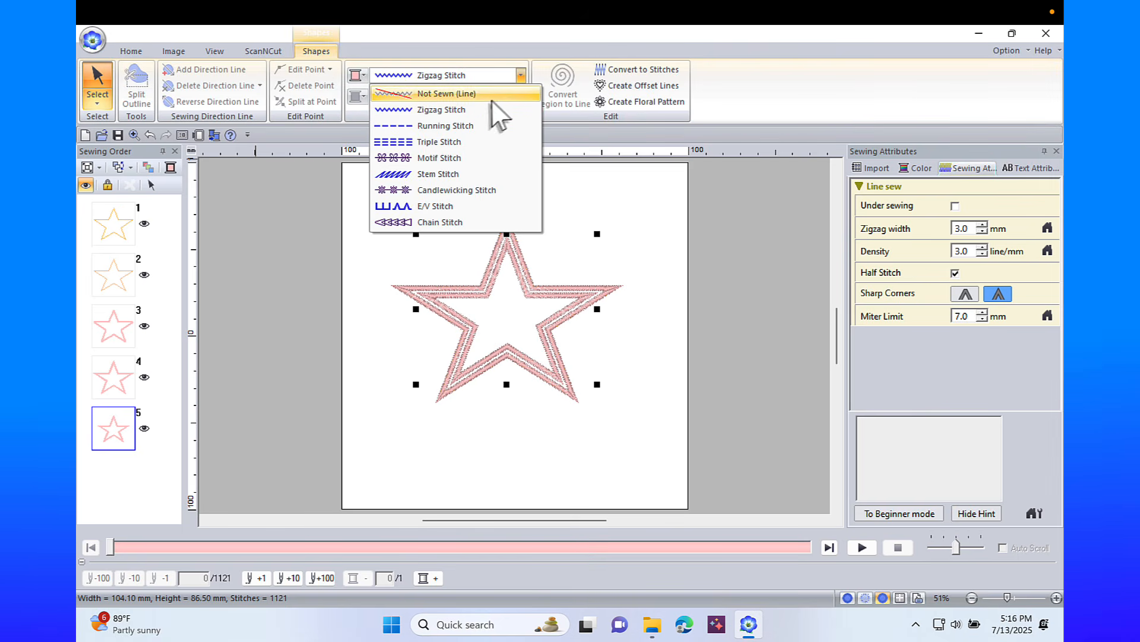
pyautogui.click(469, 125)
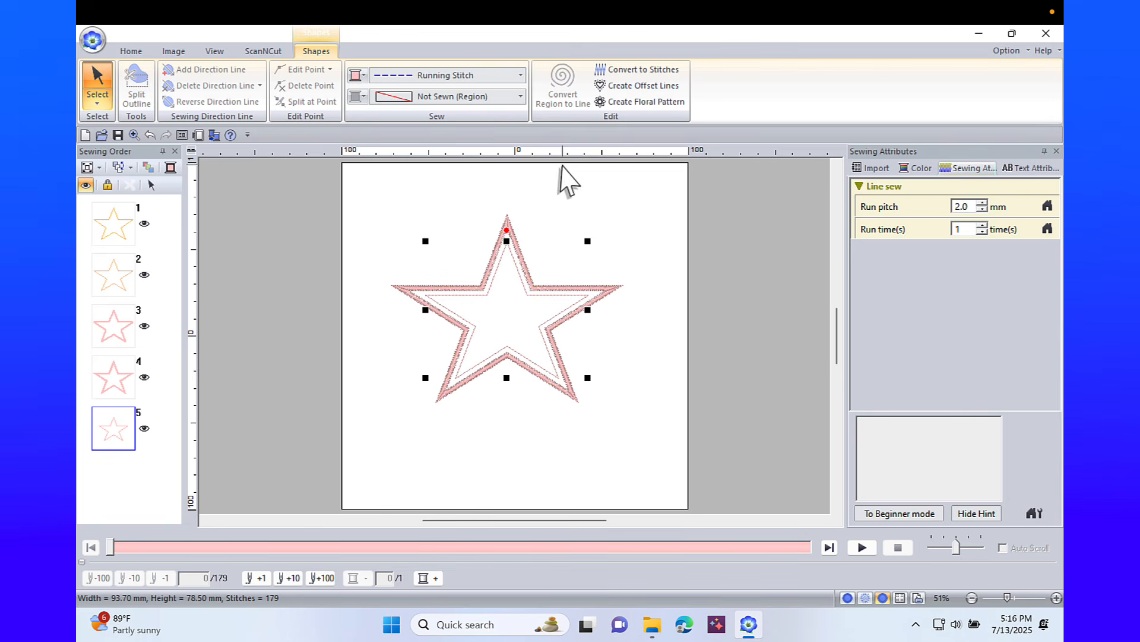
pyautogui.click(983, 203)
pyautogui.click(983, 203)
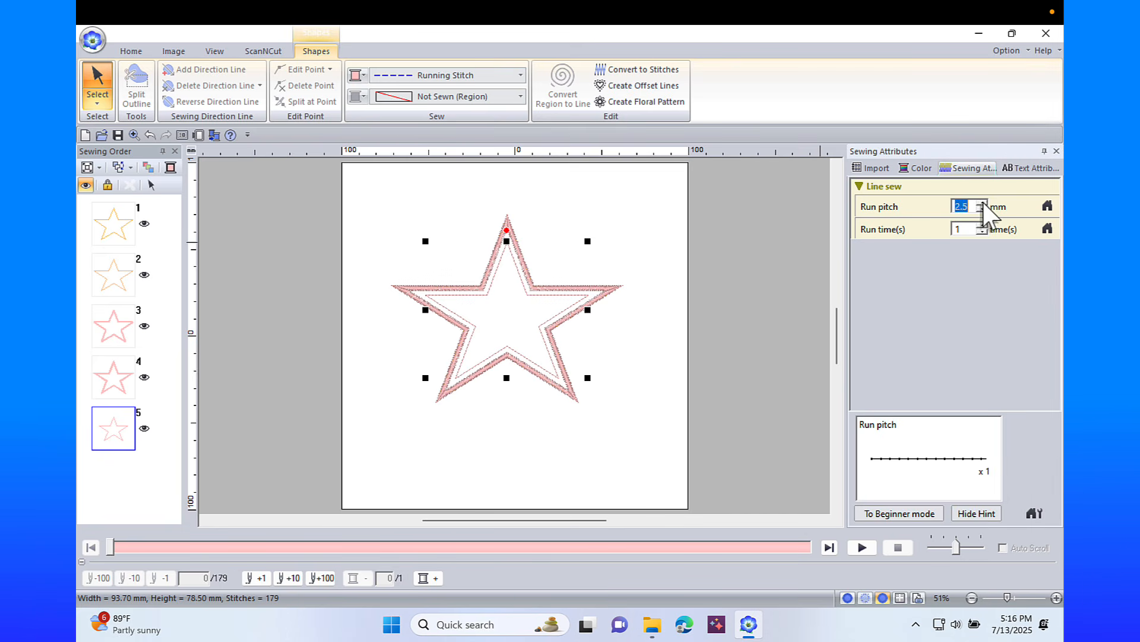
pyautogui.click(983, 202)
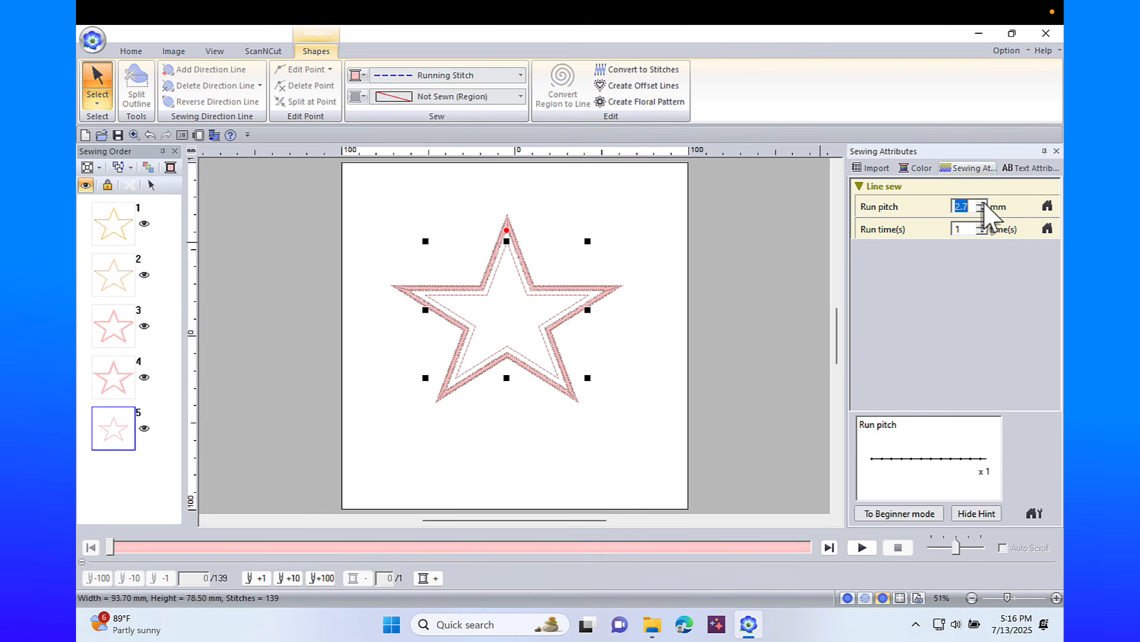
pyautogui.click(983, 203)
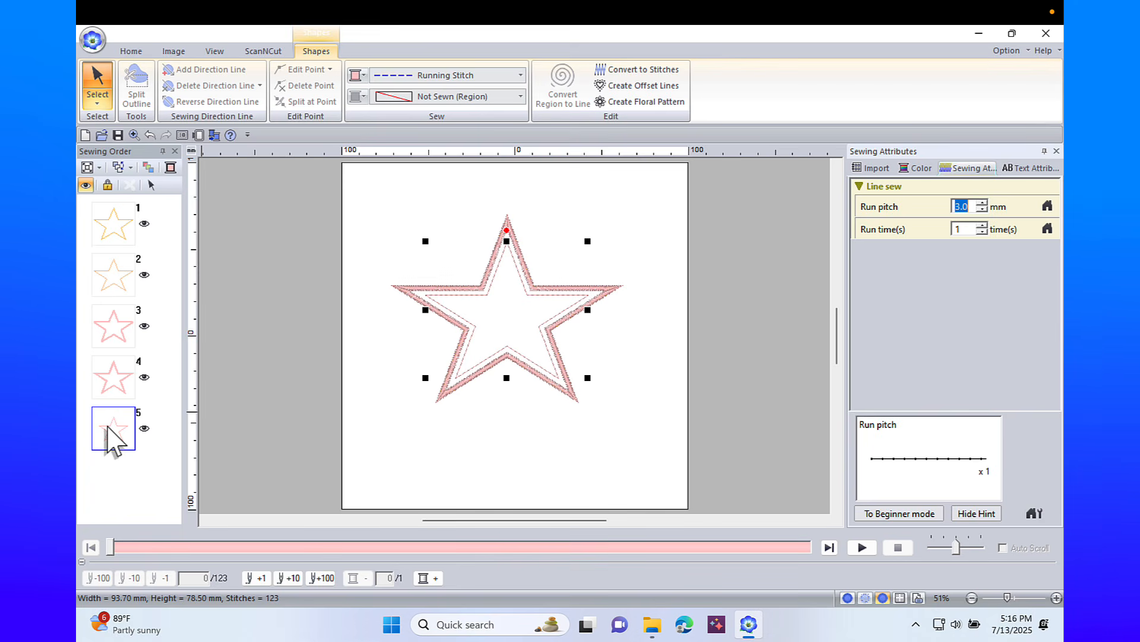
pyautogui.moveTo(108, 424); pyautogui.dragTo(102, 367)
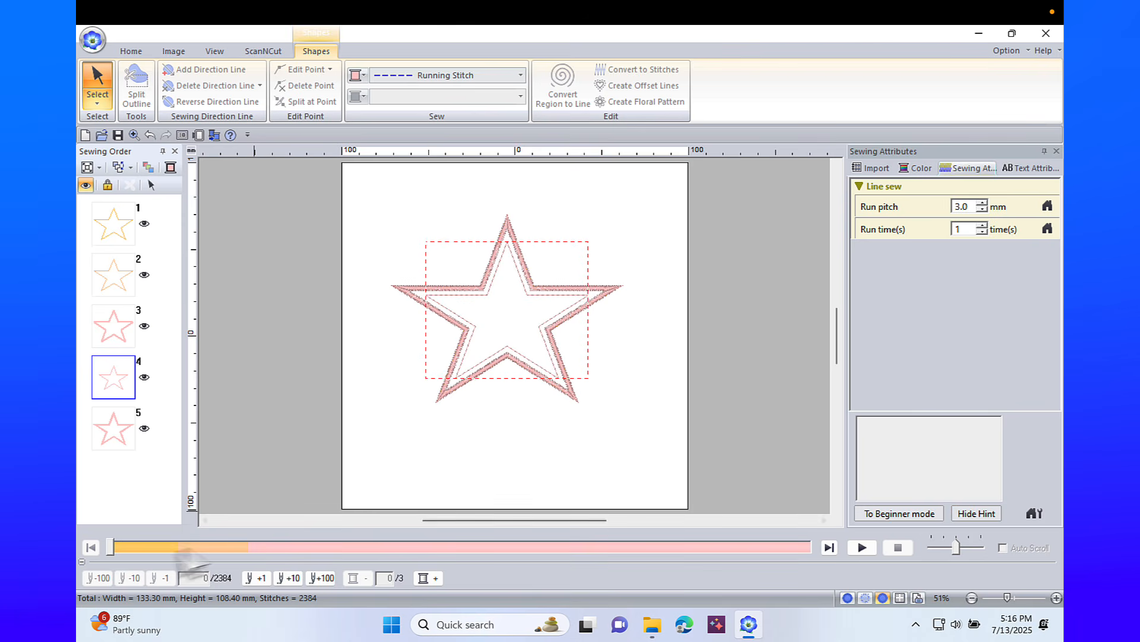
# Step: Simulate the star applique's stitching through to the last stitch, and close the program without saving
pyautogui.moveTo(110, 545)
pyautogui.mouseDown()
pyautogui.moveTo(311, 540)
pyautogui.moveTo(336, 517)
pyautogui.moveTo(448, 473)
pyautogui.moveTo(509, 482)
pyautogui.moveTo(733, 433)
pyautogui.moveTo(864, 443)
pyautogui.mouseUp()
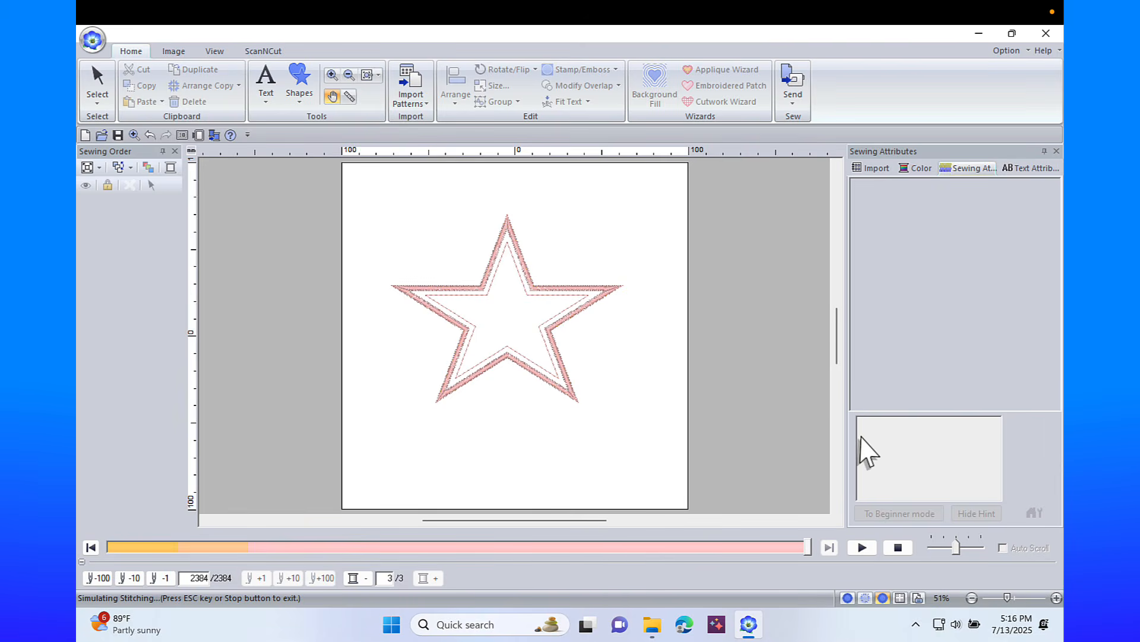
pyautogui.click(902, 549)
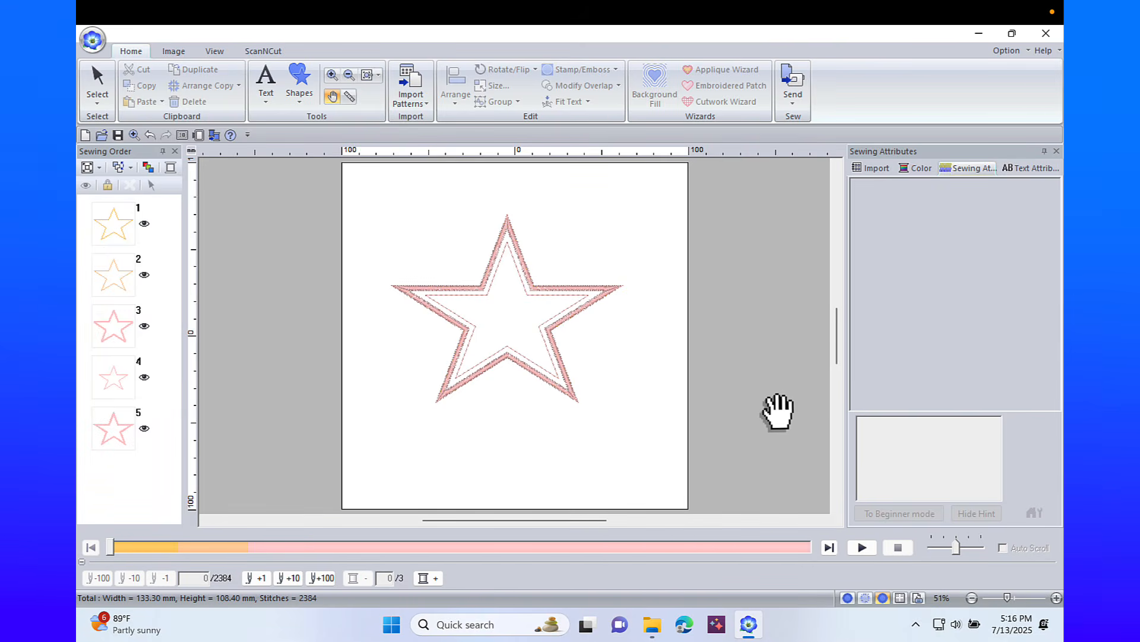
pyautogui.click(1046, 34)
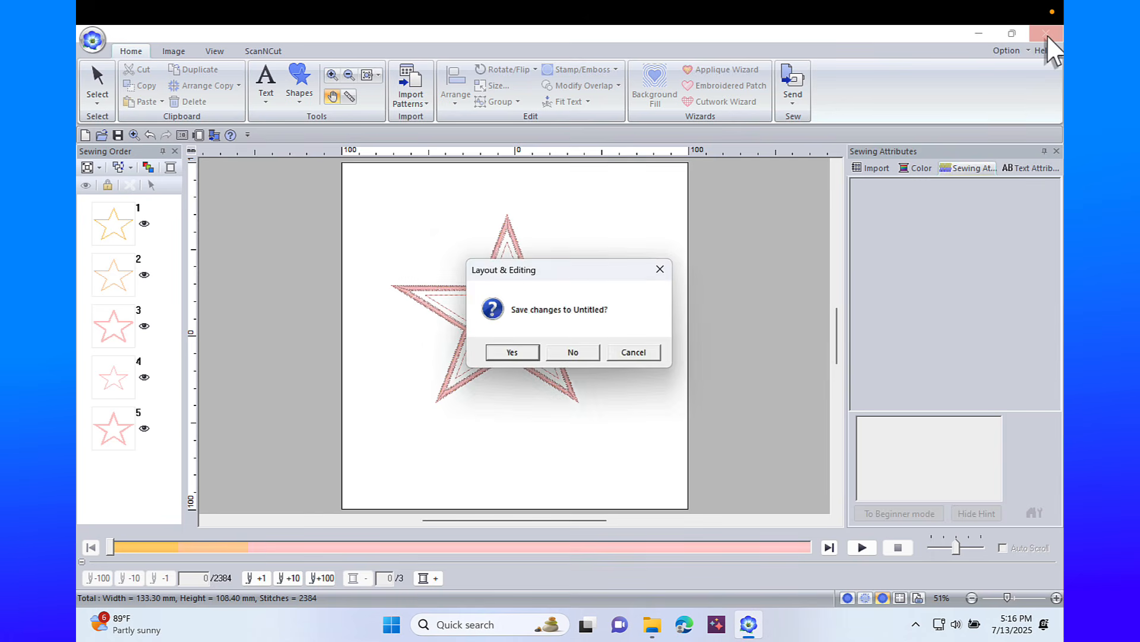
pyautogui.click(577, 357)
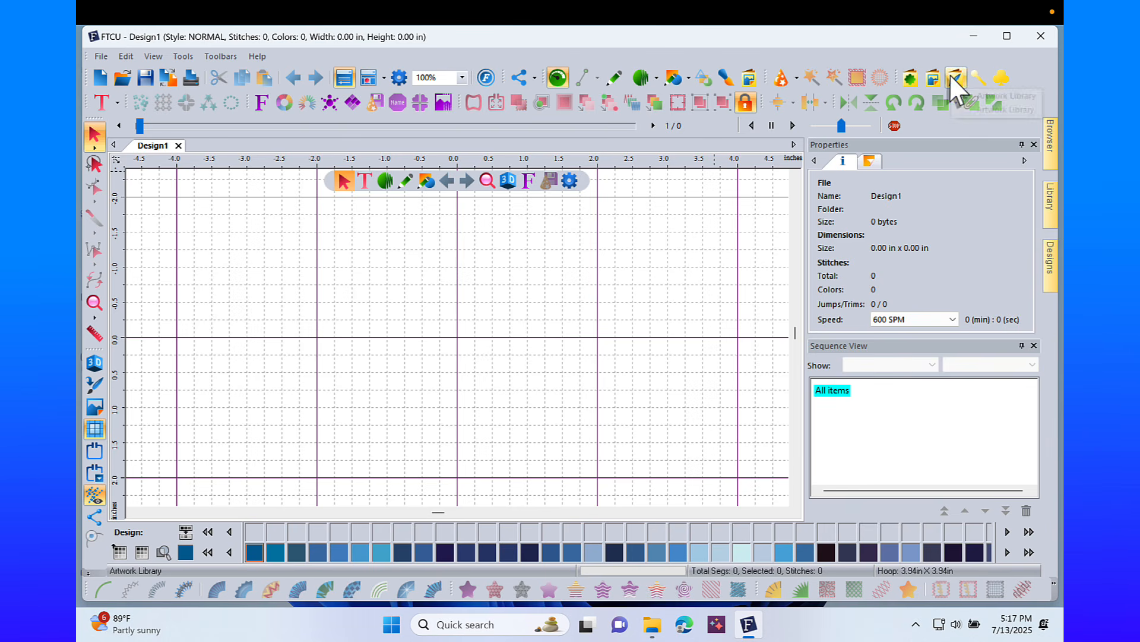
# Step: In FTCU, insert the Star 004 custom shape and recolor it Floriani Poly 129 Deep Pink
pyautogui.click(907, 77)
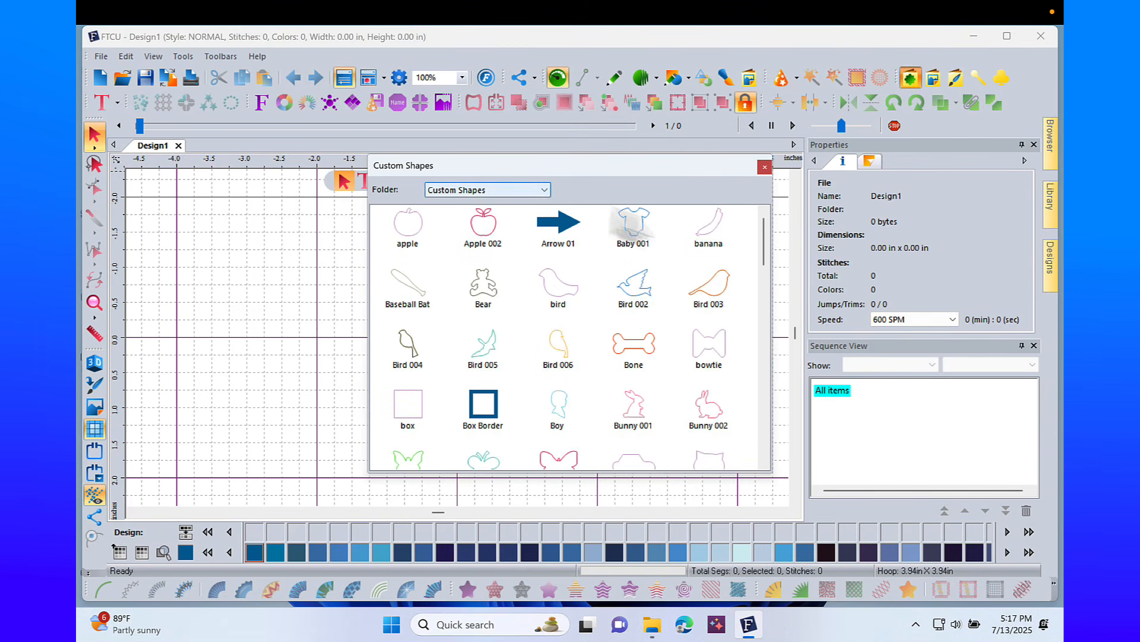
pyautogui.moveTo(764, 237); pyautogui.dragTo(778, 434)
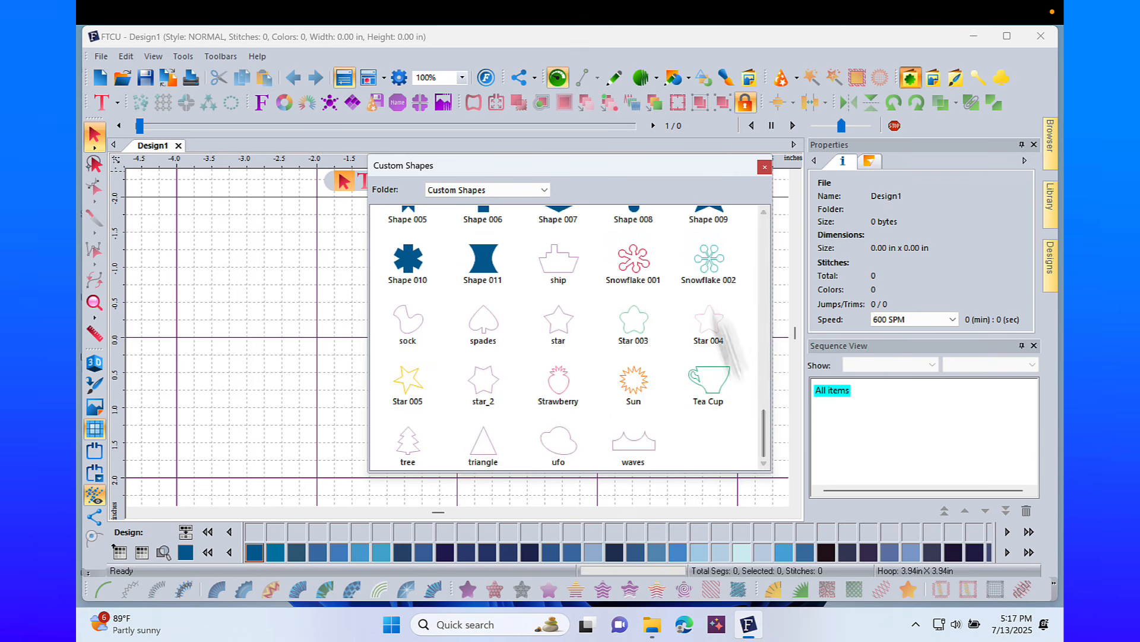
pyautogui.doubleClick(711, 333)
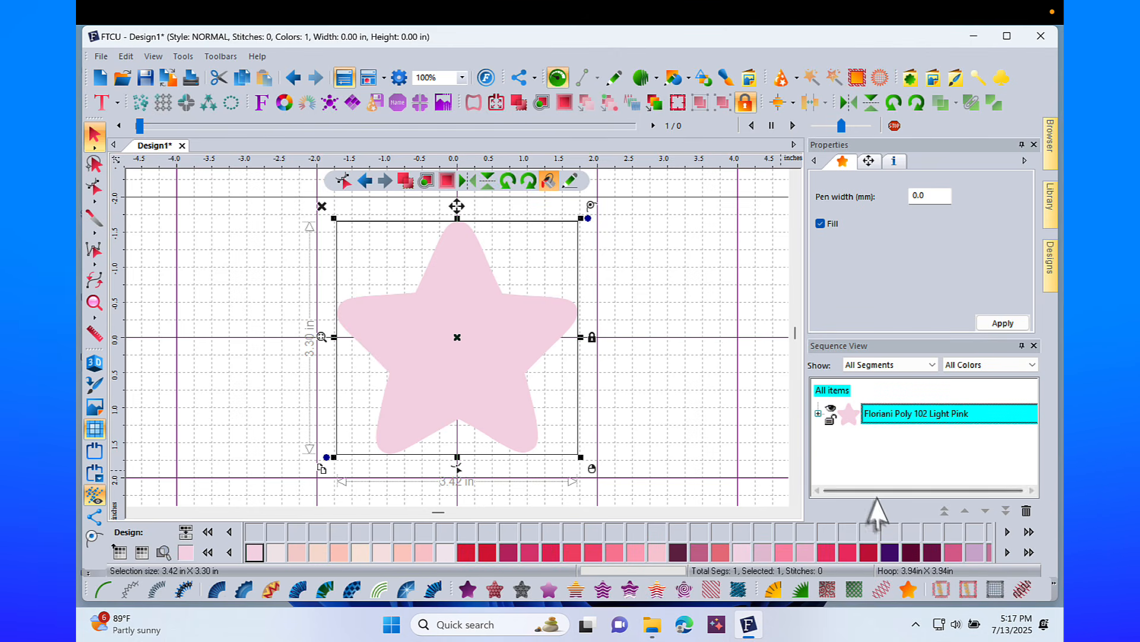
pyautogui.click(867, 553)
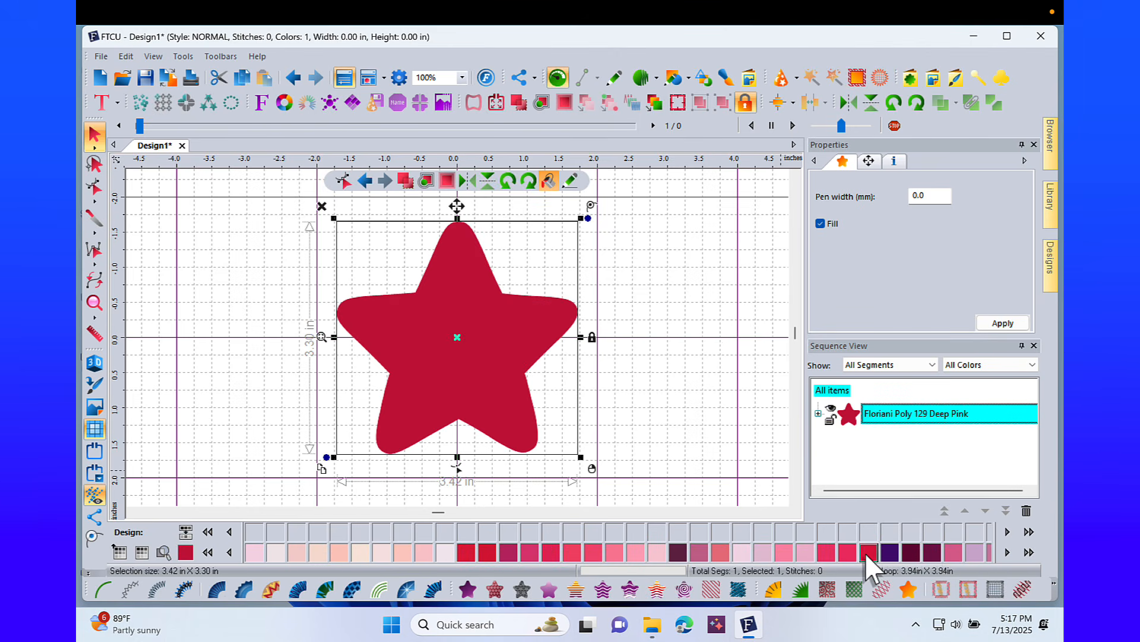
# Step: Convert the deep pink star artwork to an applique and break it up into its separate placement, tack-down and finish segments
pyautogui.click(818, 412)
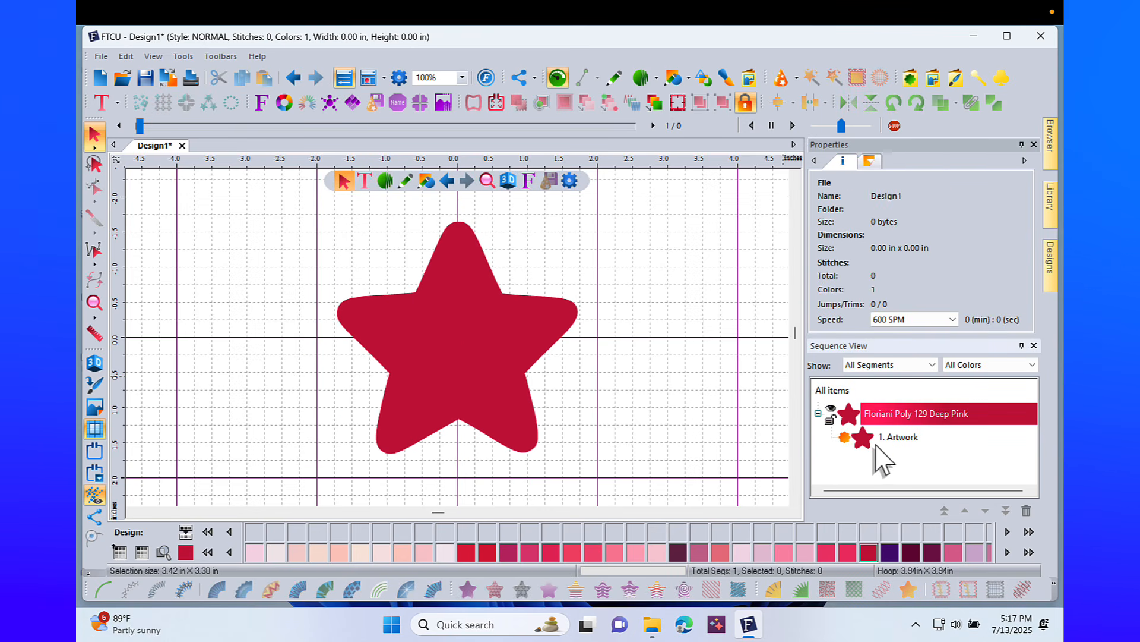
pyautogui.click(522, 400)
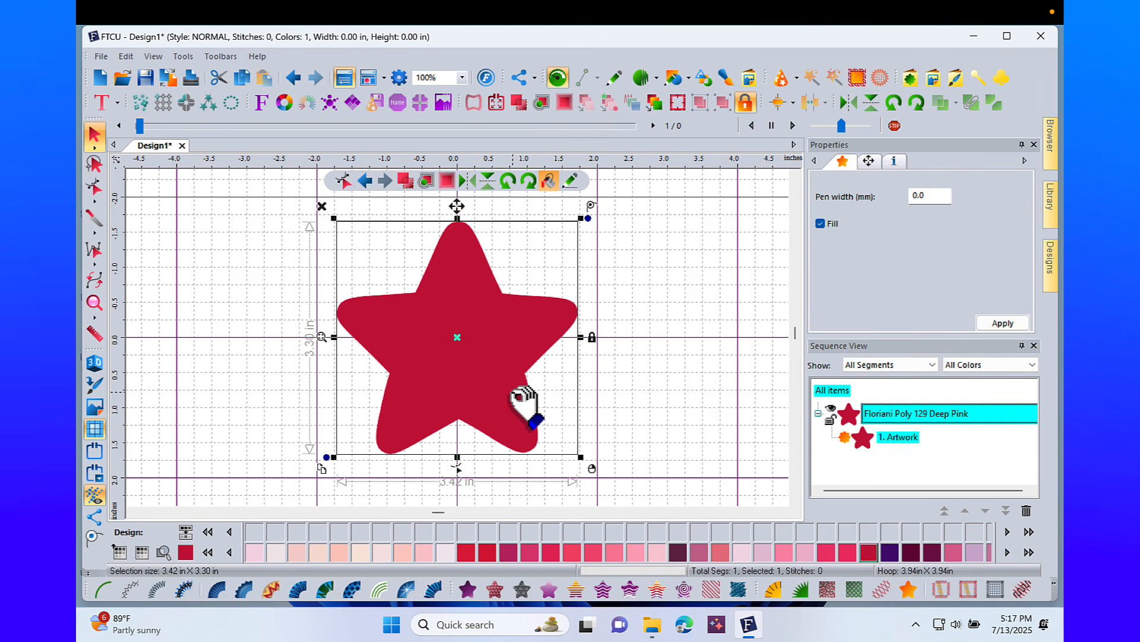
pyautogui.click(803, 594)
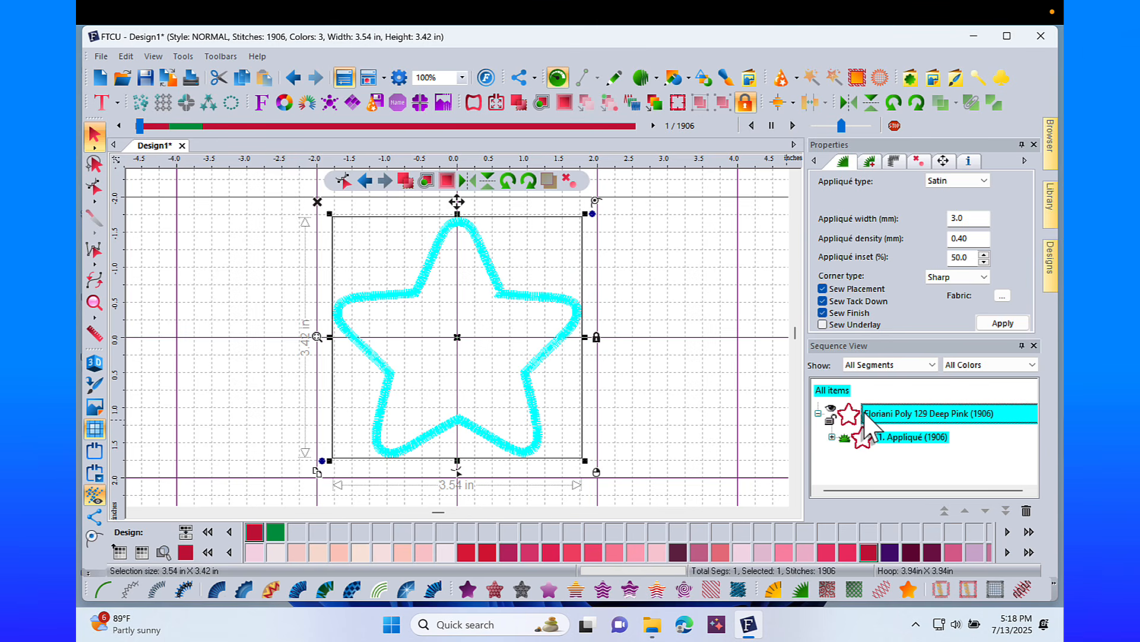
pyautogui.rightClick(866, 414)
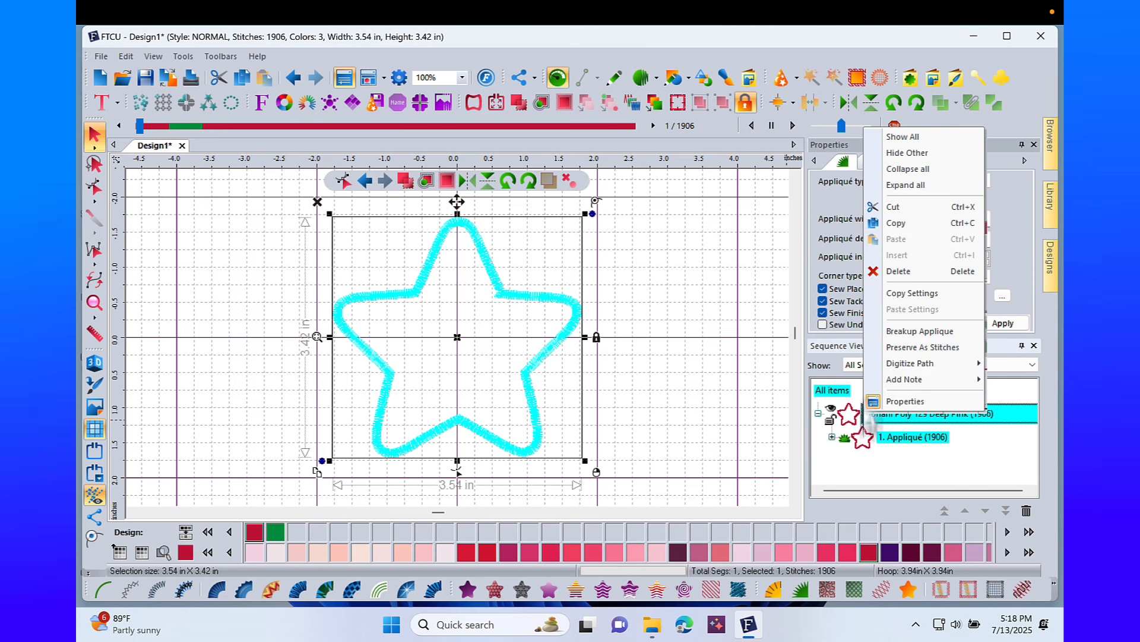
pyautogui.click(900, 331)
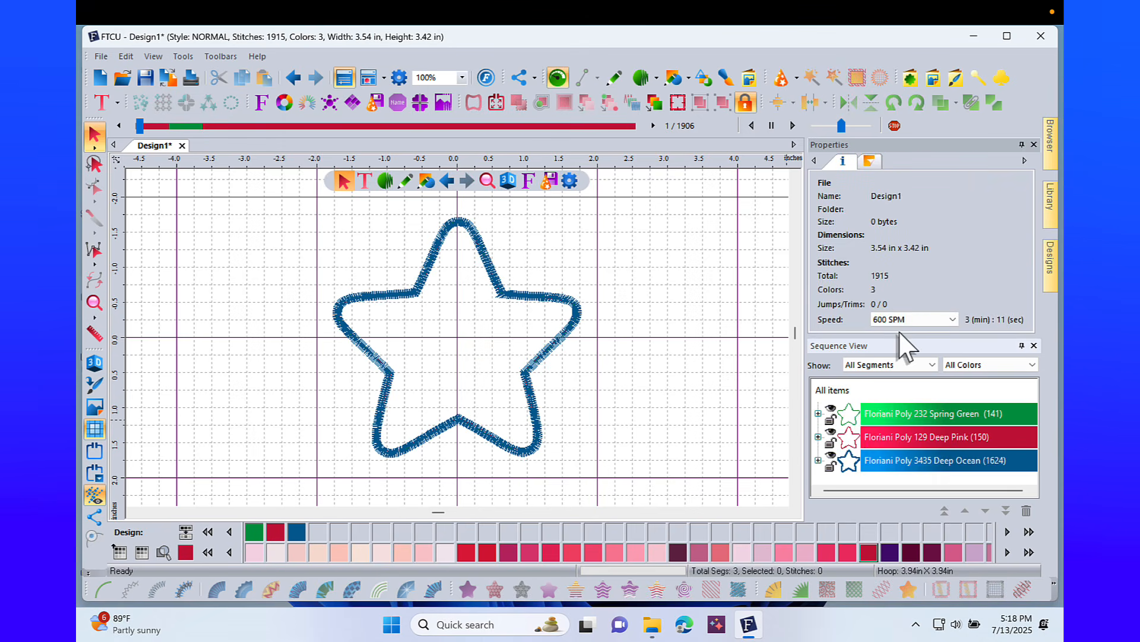
# Step: Create one inside mitered contour of the Deep Ocean Steil star with 0.15 in spacing, keeping the original selection
pyautogui.click(857, 464)
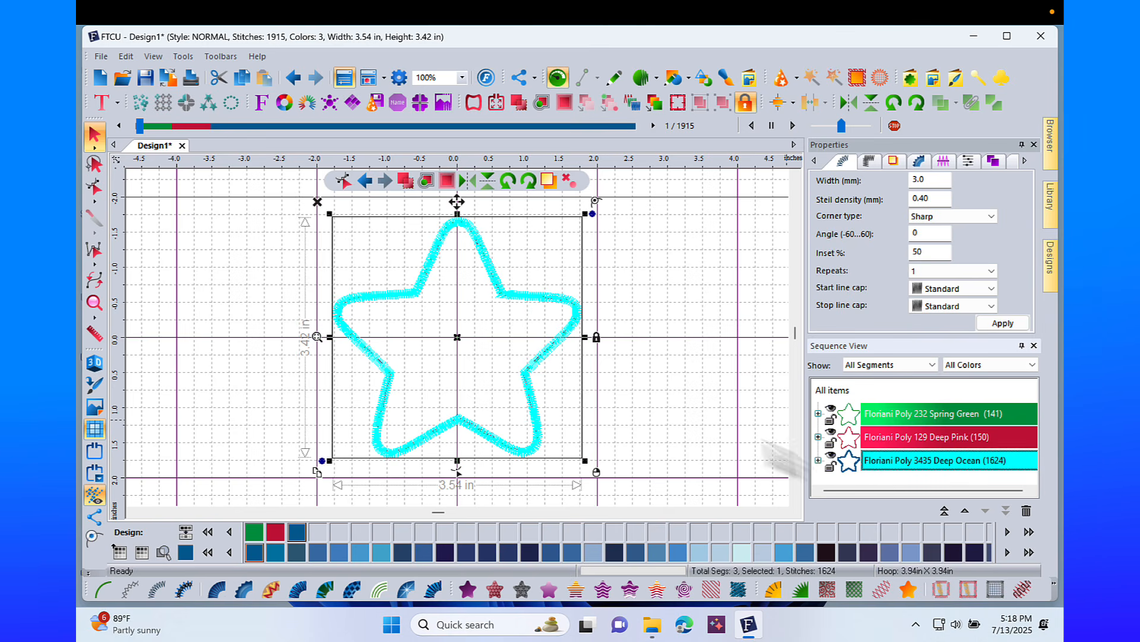
pyautogui.click(565, 106)
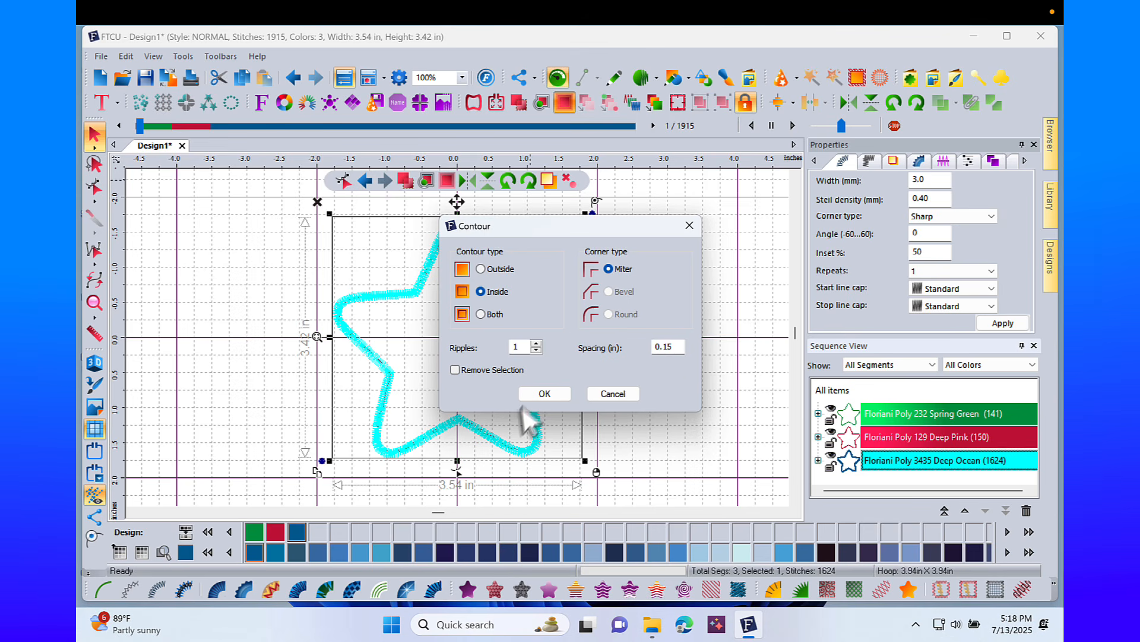
pyautogui.click(538, 394)
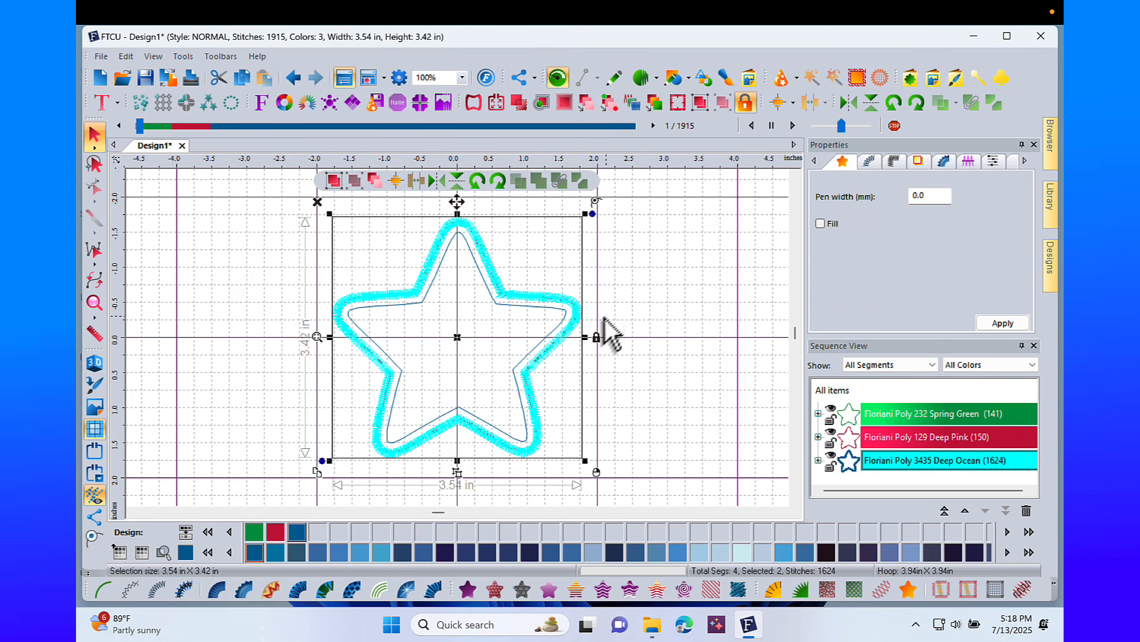
# Step: Convert the inner contour artwork to a Run stitch and move it ahead of the Steil segment in the sewing order
pyautogui.click(842, 462)
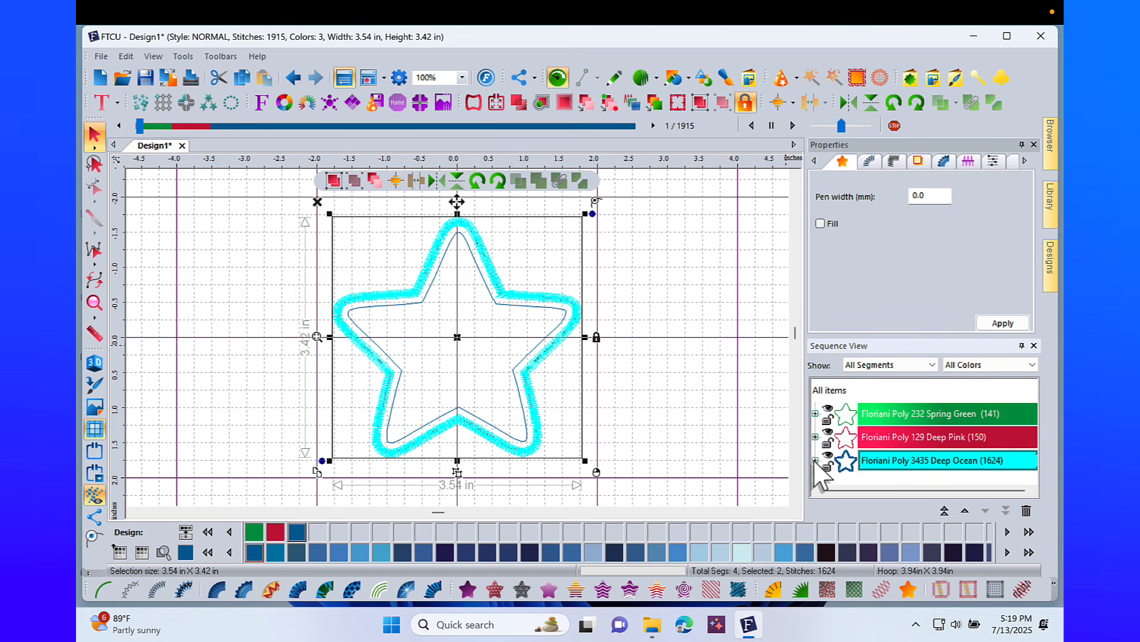
pyautogui.click(815, 461)
pyautogui.scroll(-1, 890, 443)
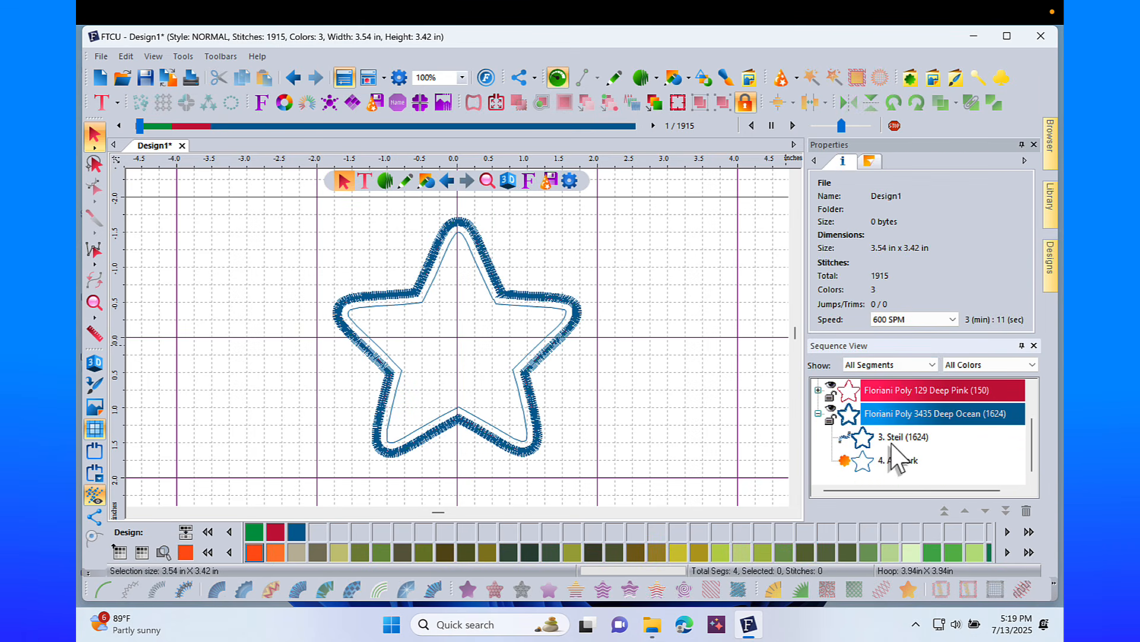
pyautogui.click(889, 462)
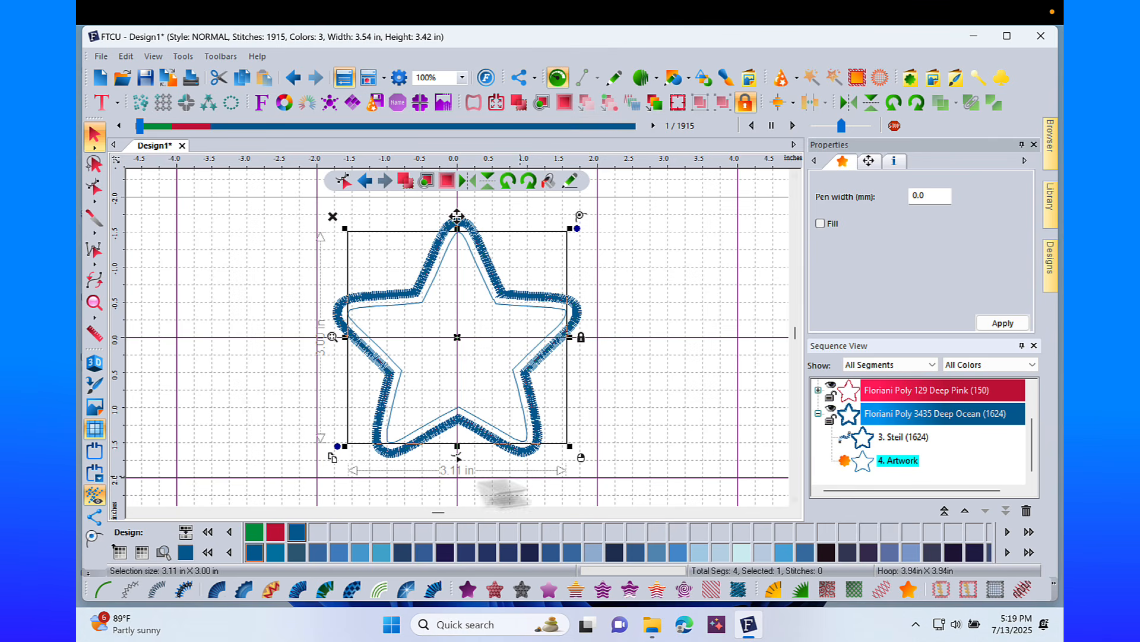
pyautogui.click(105, 583)
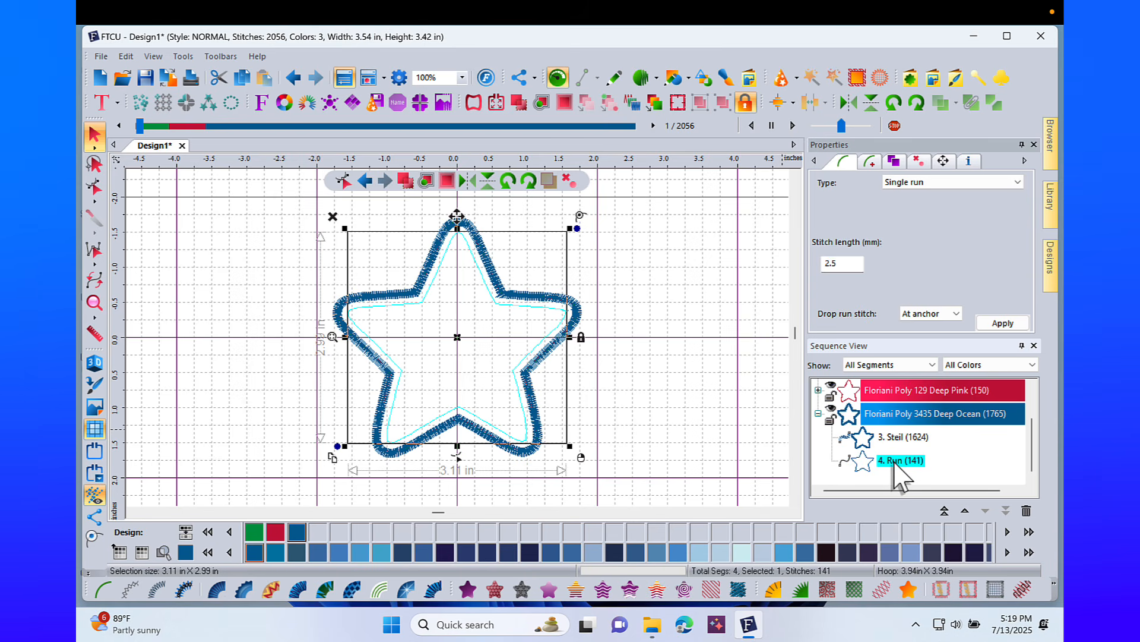
pyautogui.moveTo(895, 464); pyautogui.dragTo(879, 401)
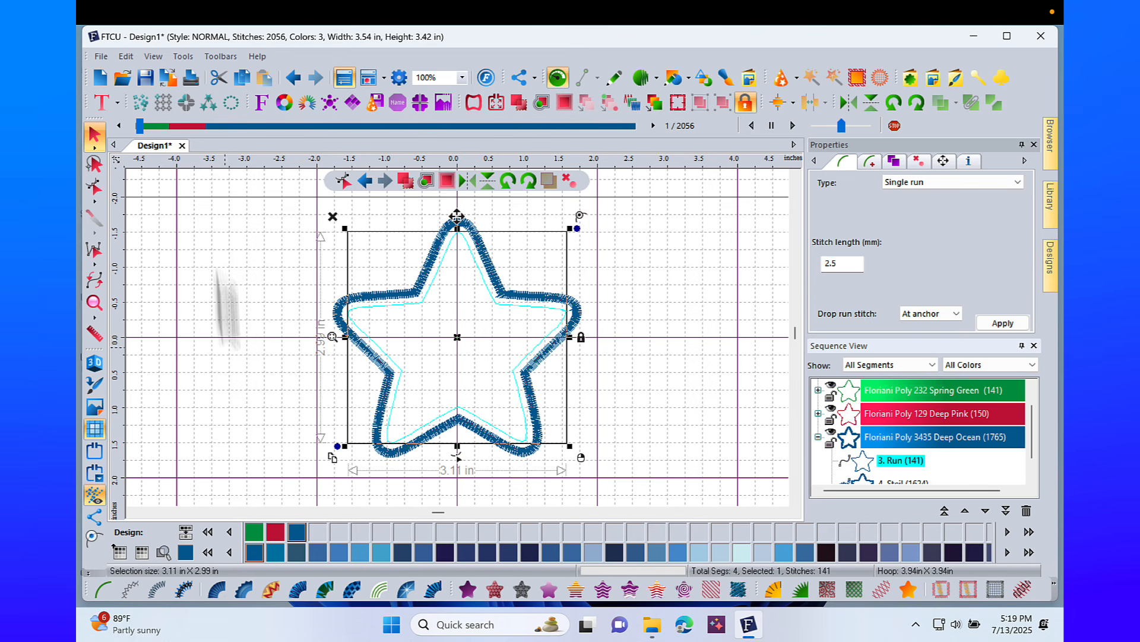
# Step: Simulate the star applique's stitching through to the last stitch, and close FTCU without saving
pyautogui.click(140, 125)
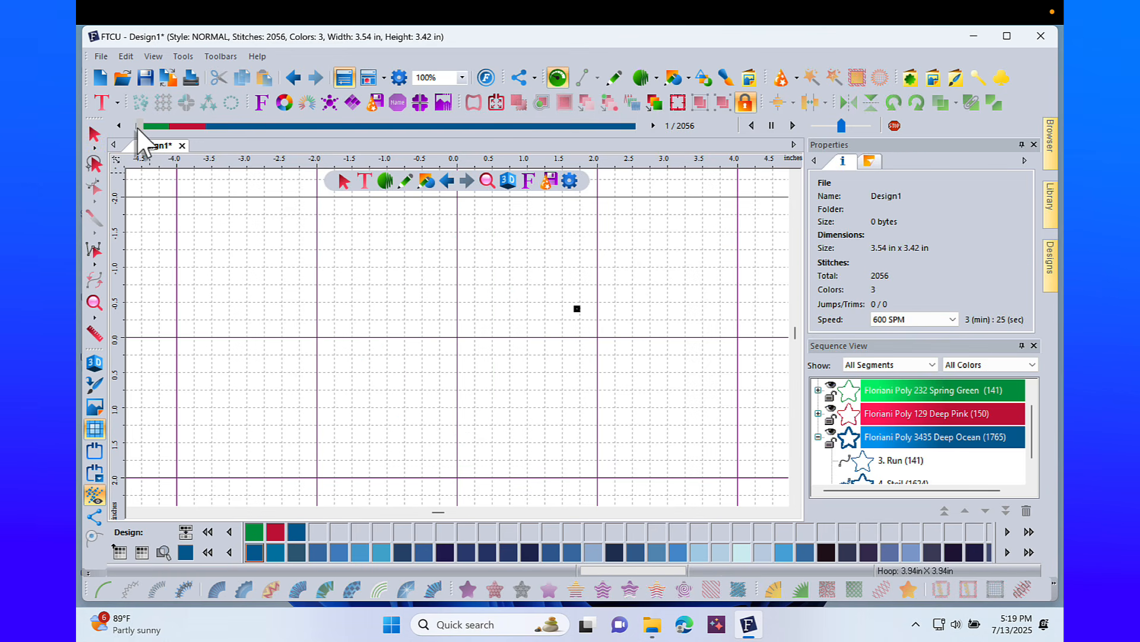
pyautogui.moveTo(145, 126); pyautogui.dragTo(316, 136)
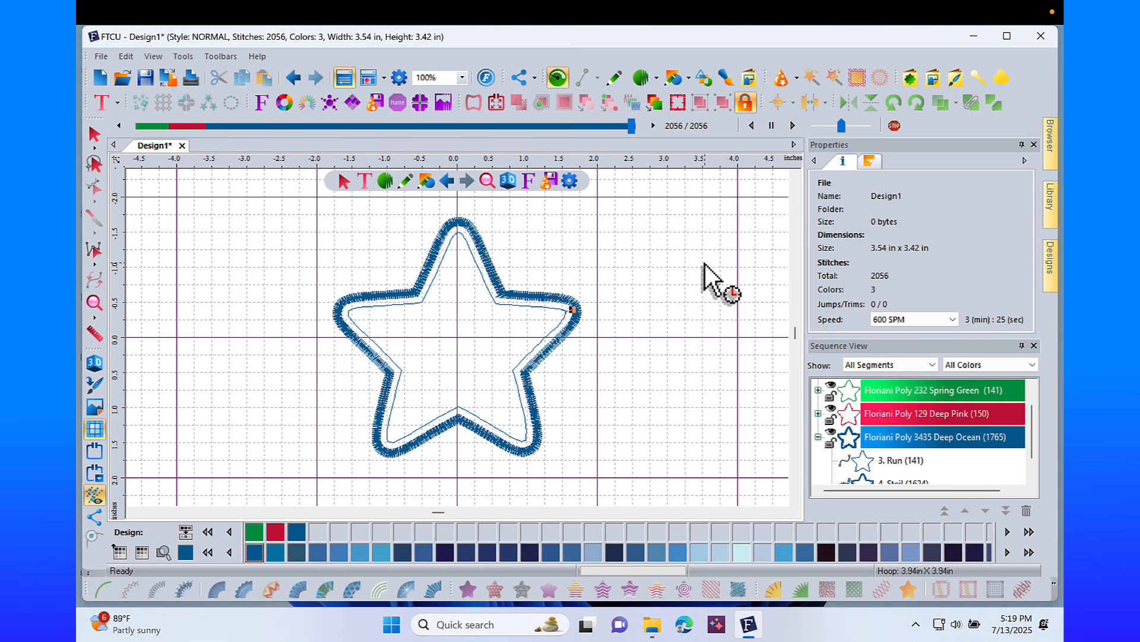
pyautogui.click(1041, 41)
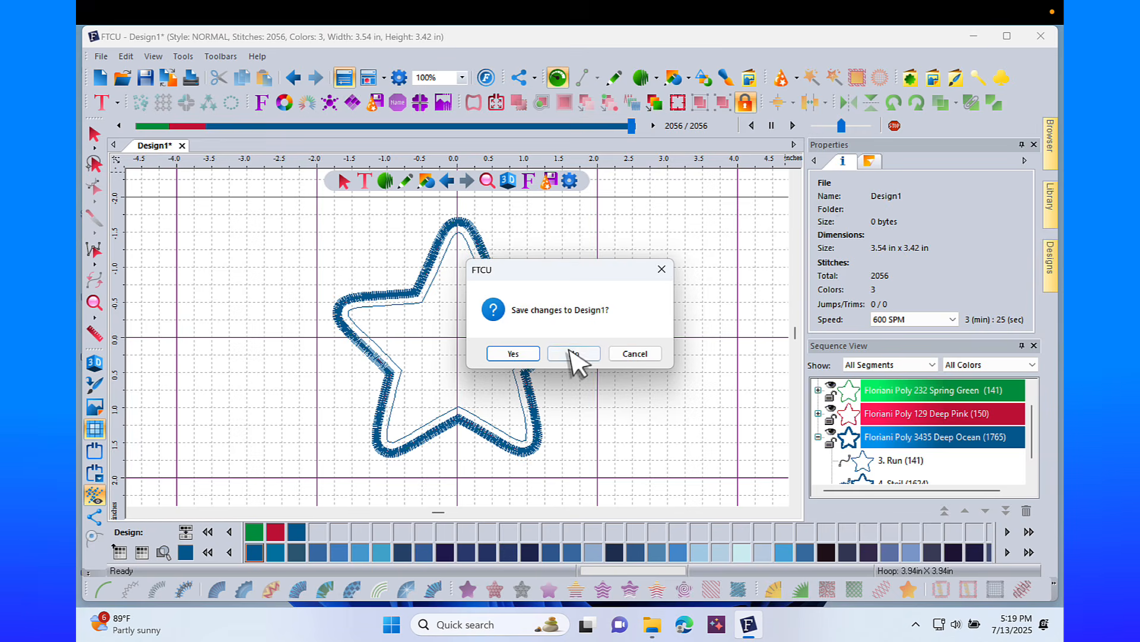
pyautogui.click(575, 362)
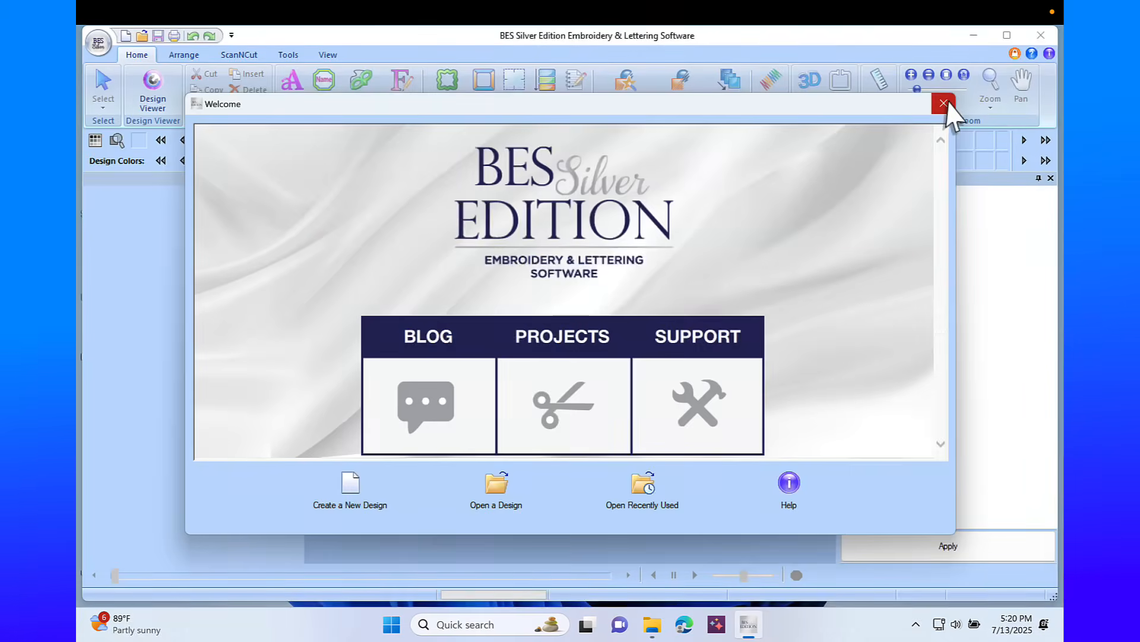
# Step: In BES Silver Edition, insert the filled six-pointed star Shape 06b from Artwork Cut Shapes at about 4.62 by 4.54 in
pyautogui.click(945, 102)
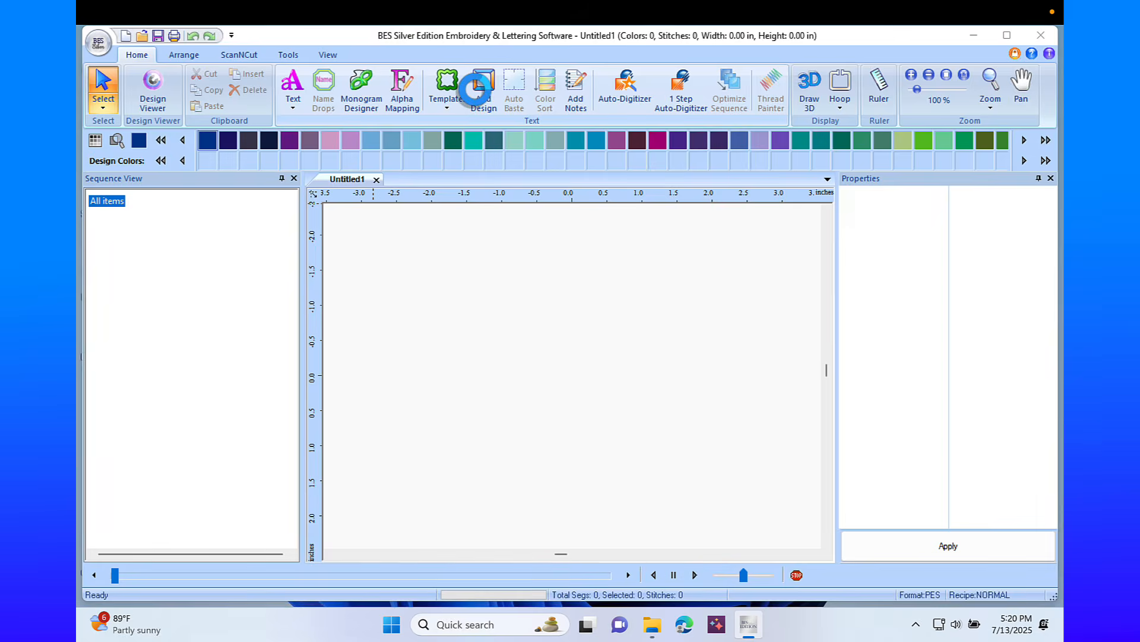
pyautogui.click(483, 88)
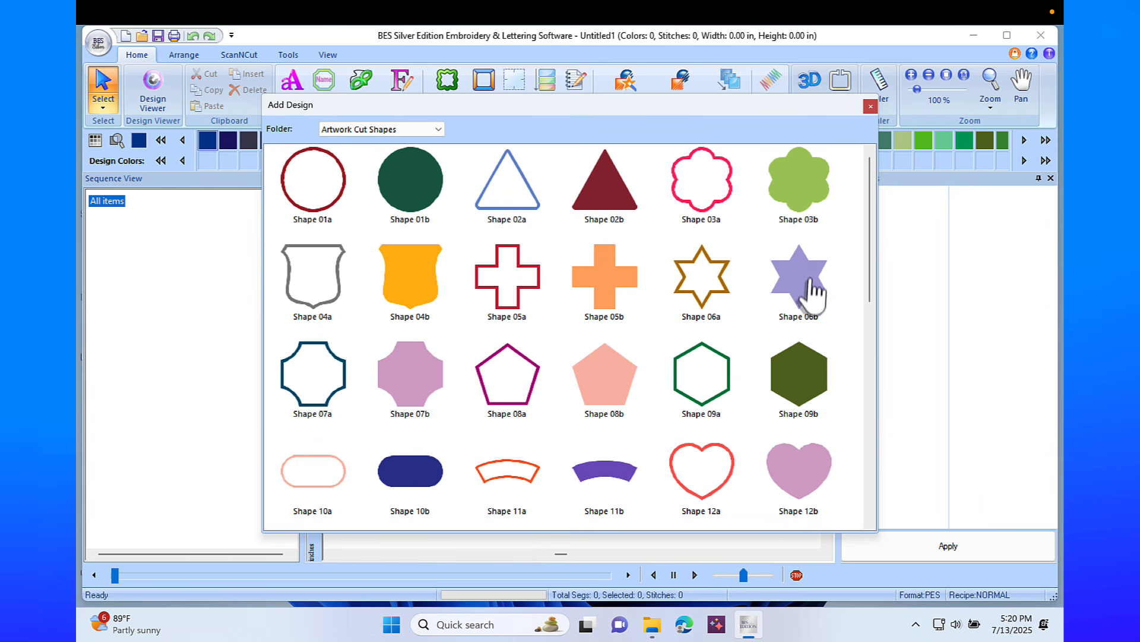
pyautogui.moveTo(811, 289)
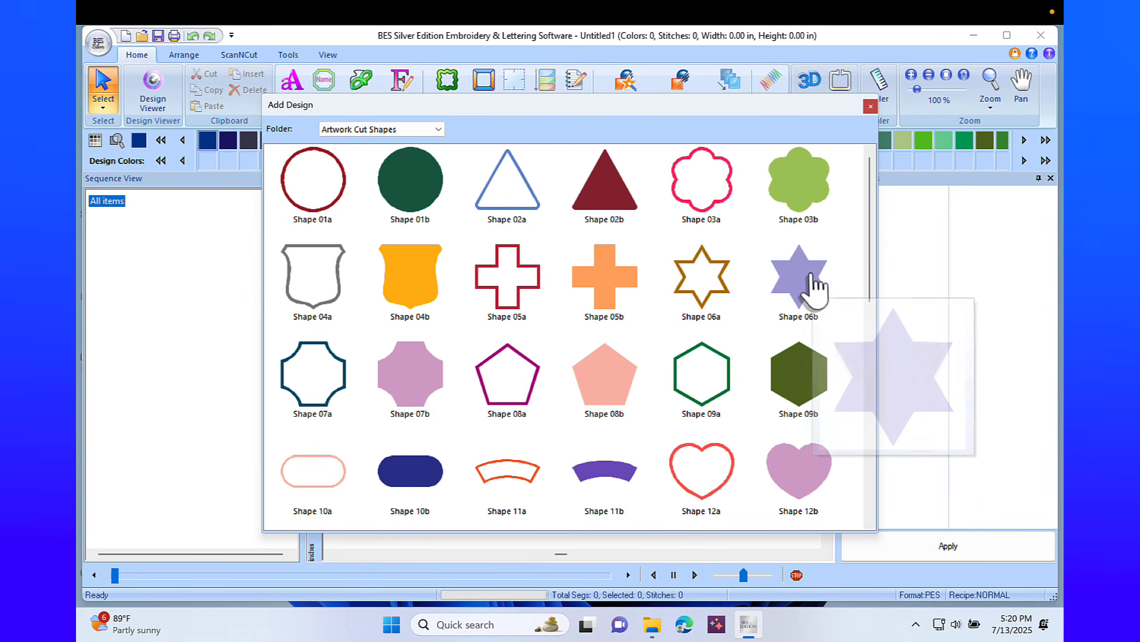
pyautogui.doubleClick(805, 279)
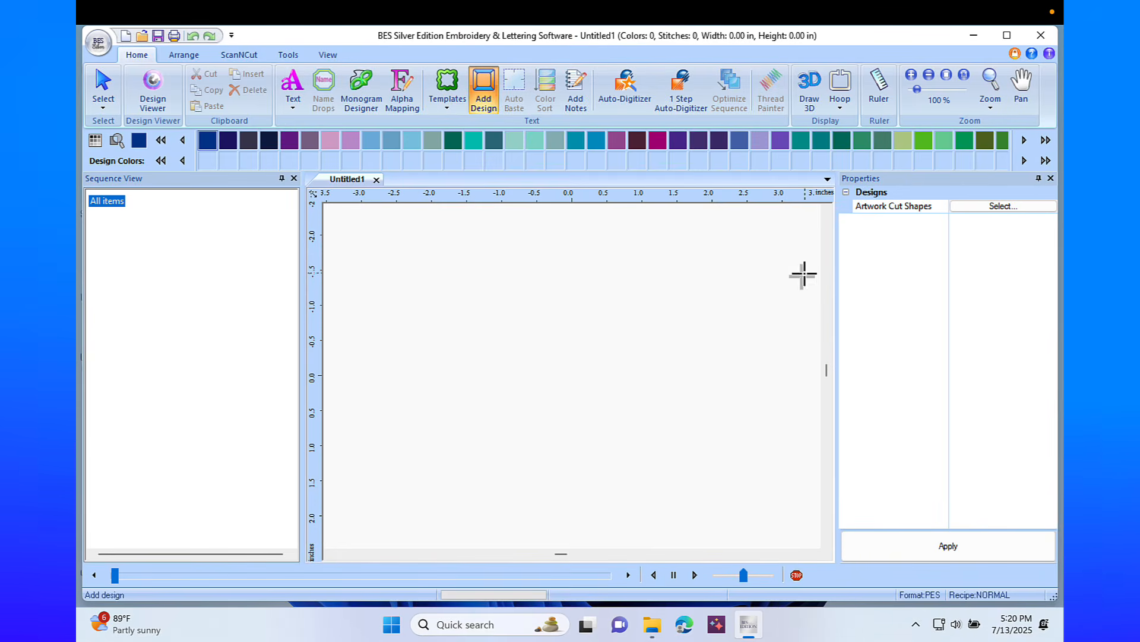
pyautogui.moveTo(570, 405); pyautogui.dragTo(688, 475)
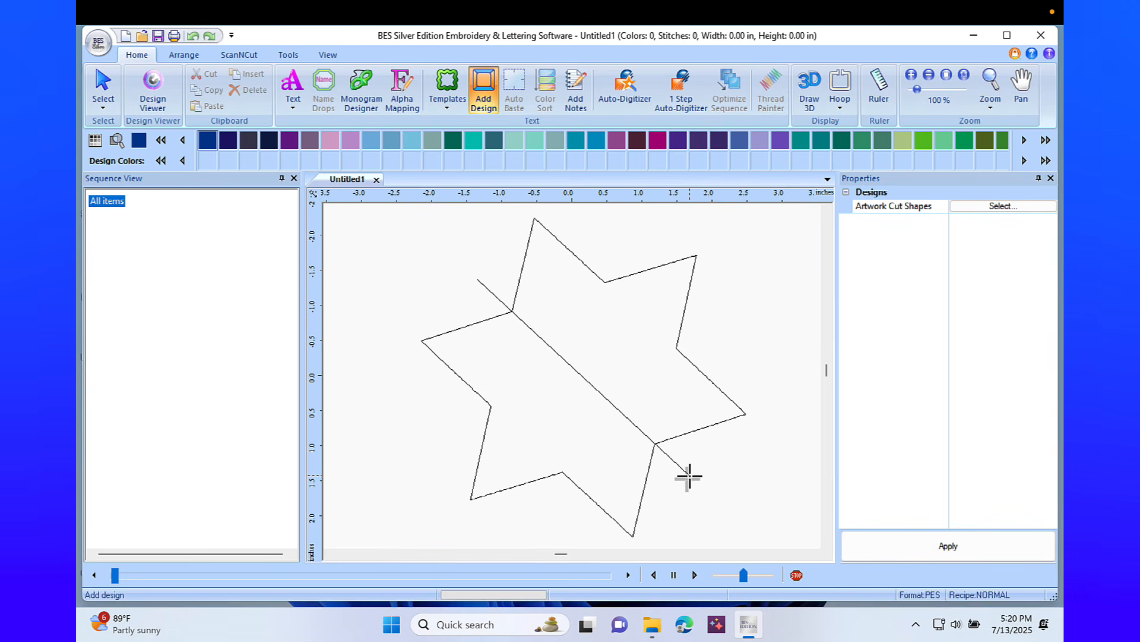
pyautogui.moveTo(689, 475); pyautogui.dragTo(688, 476)
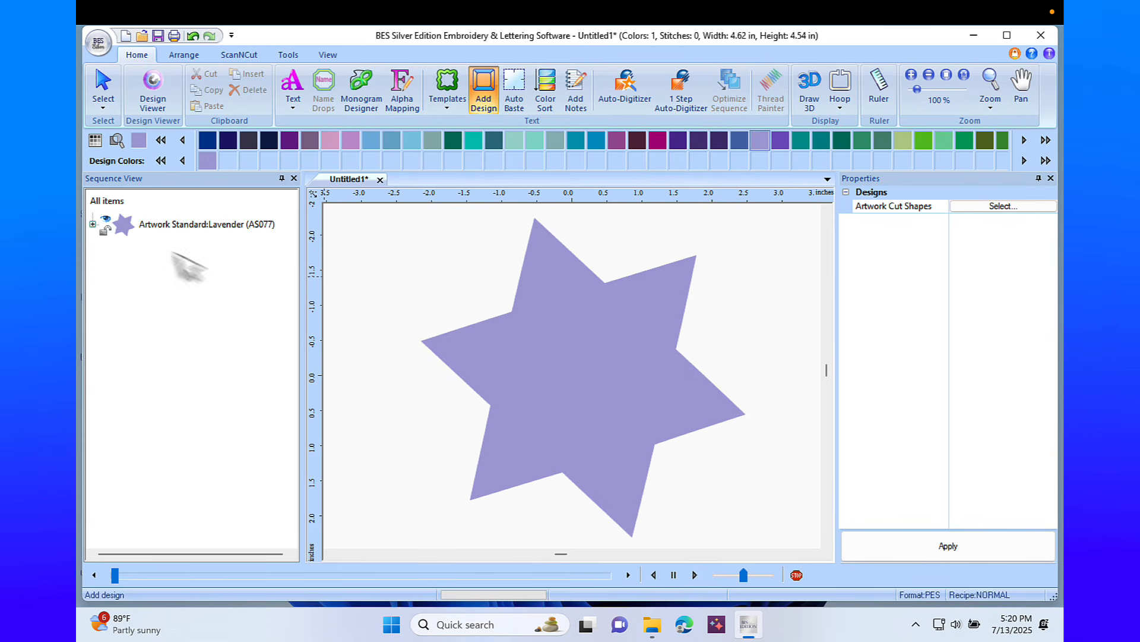
# Step: Convert the lavender star artwork to an applique and set its stitch length to 2.5 mm
pyautogui.click(184, 226)
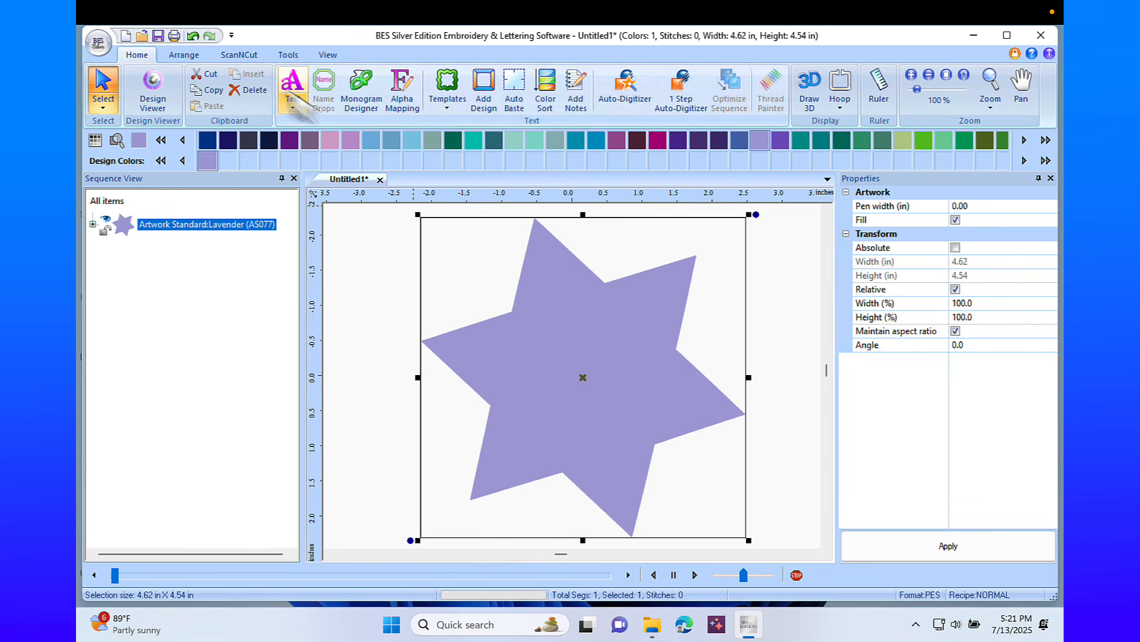
pyautogui.click(287, 54)
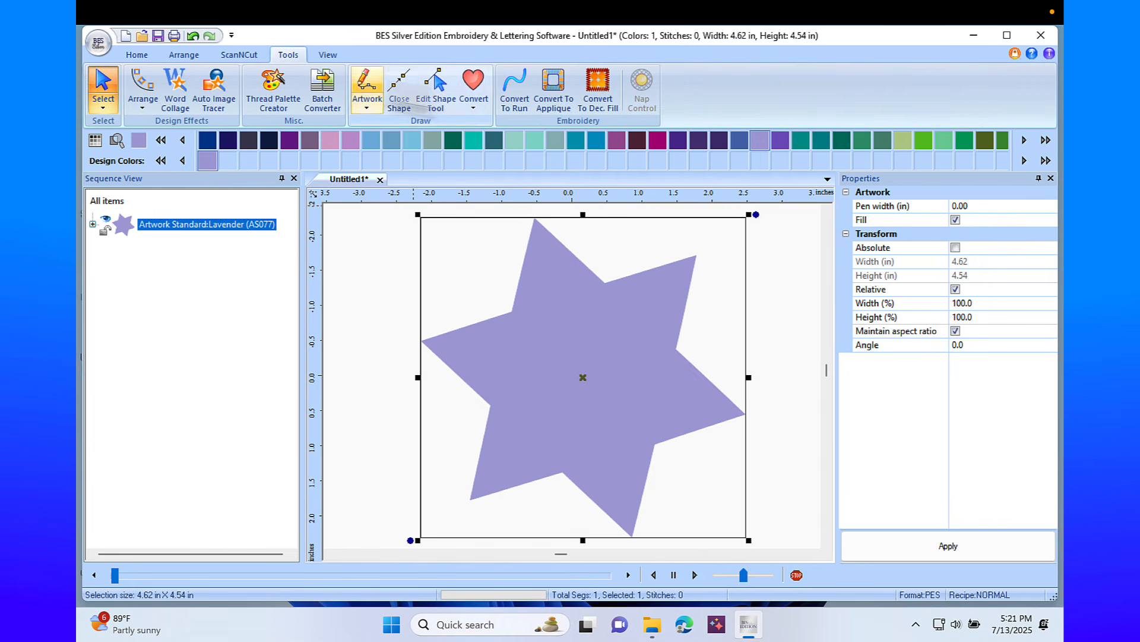
pyautogui.click(552, 89)
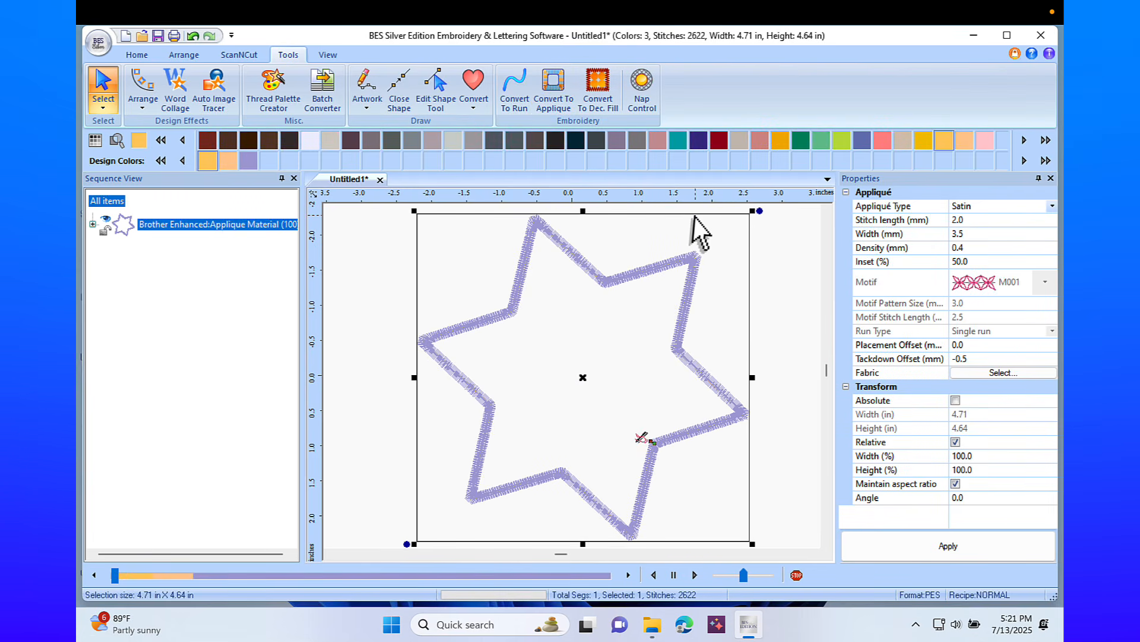
pyautogui.click(976, 220)
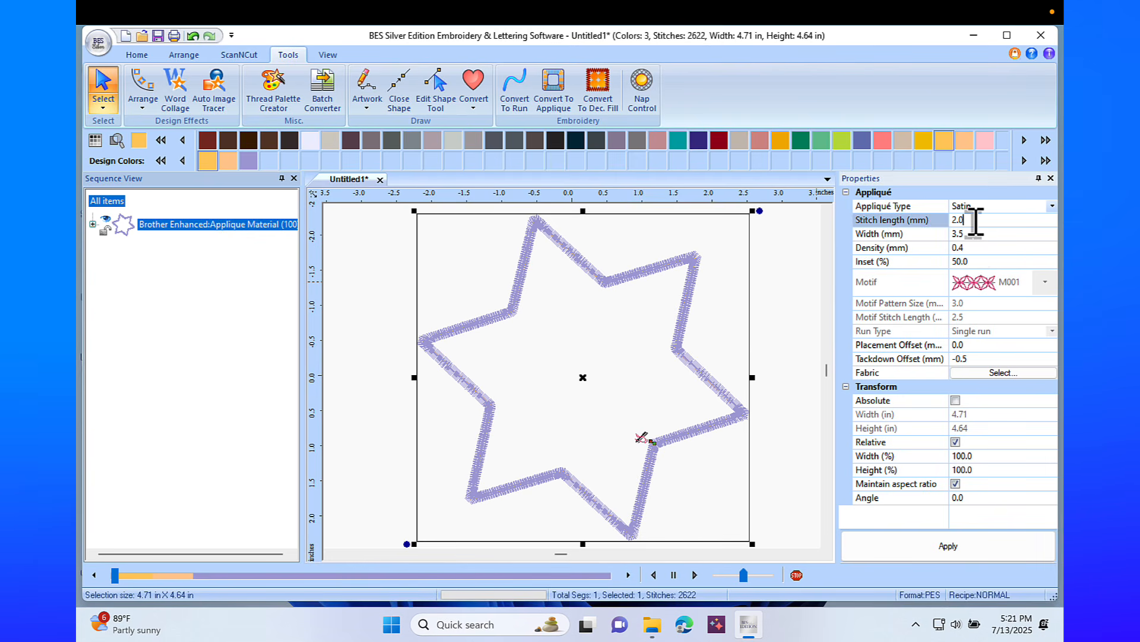
pyautogui.click(931, 218)
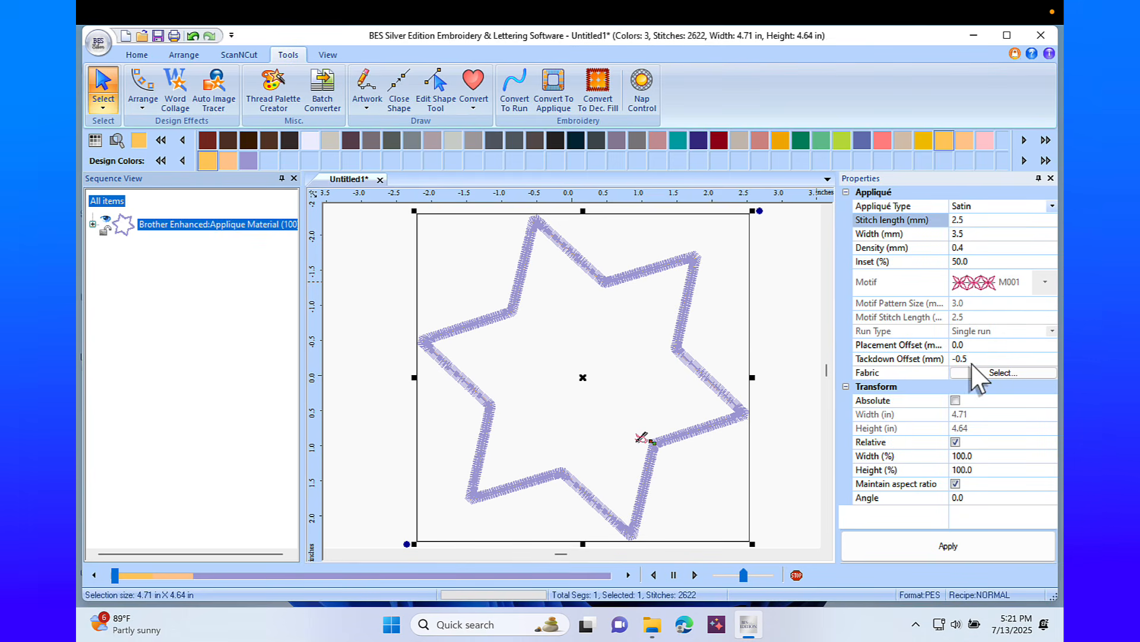
pyautogui.click(964, 544)
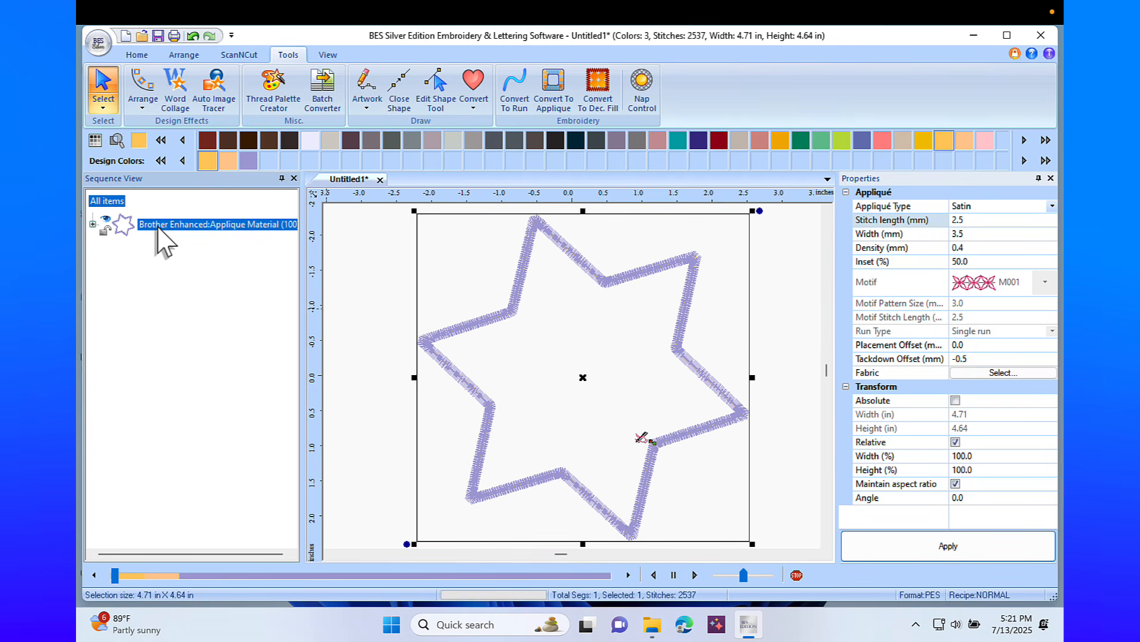
# Step: Create one inside mitered perimeter offset of the applique star with 0.15 in spacing, leaving the selection as is
pyautogui.click(181, 57)
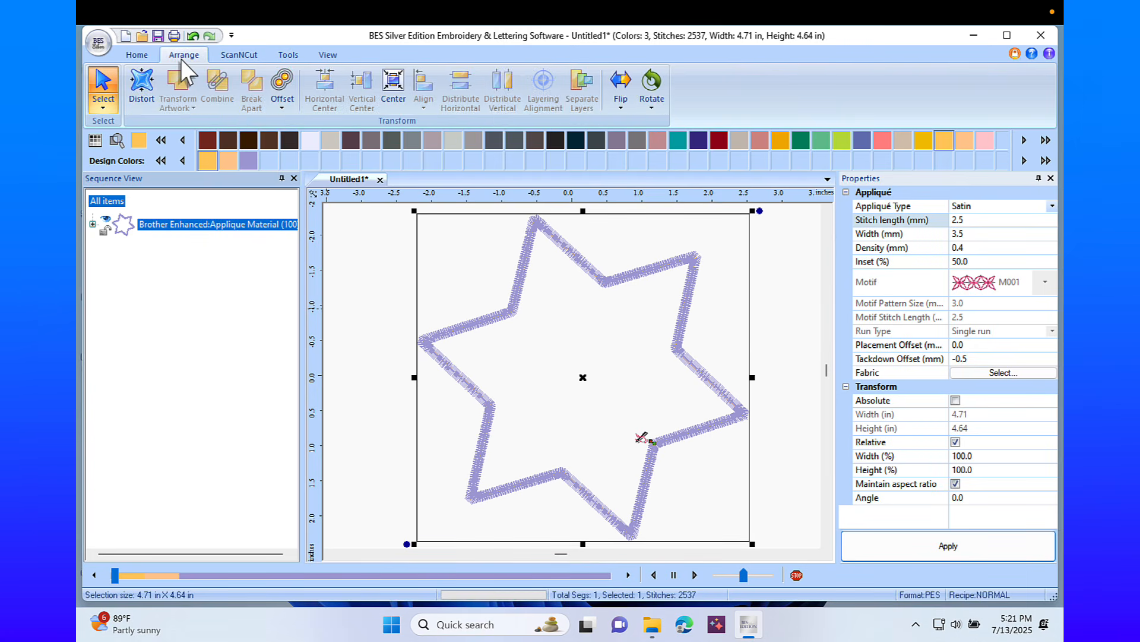
pyautogui.click(291, 108)
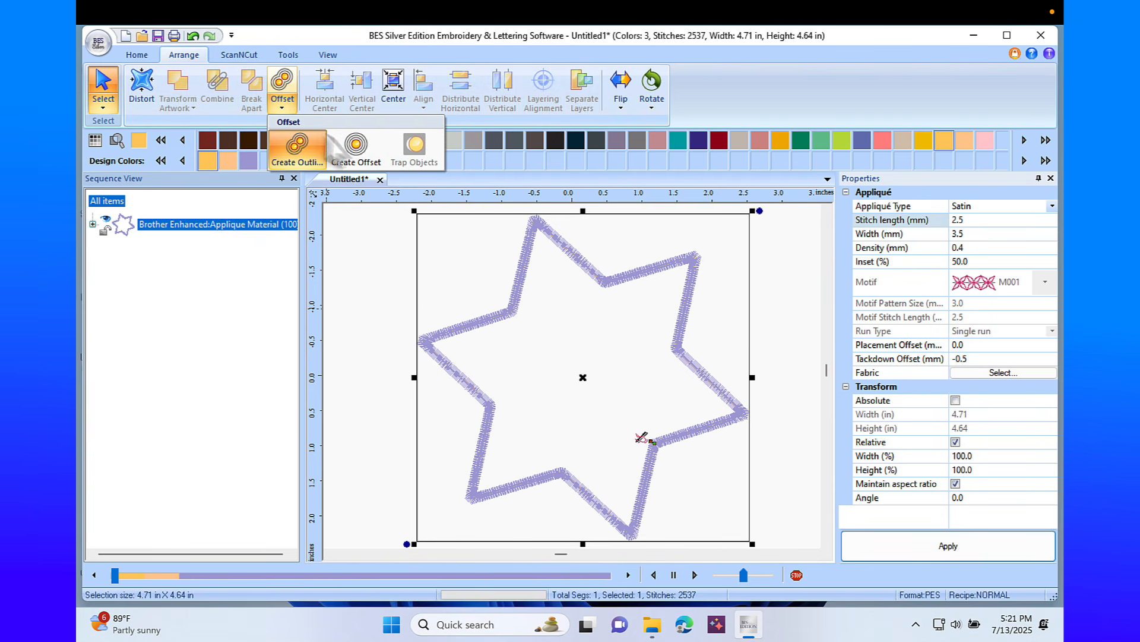
pyautogui.click(363, 155)
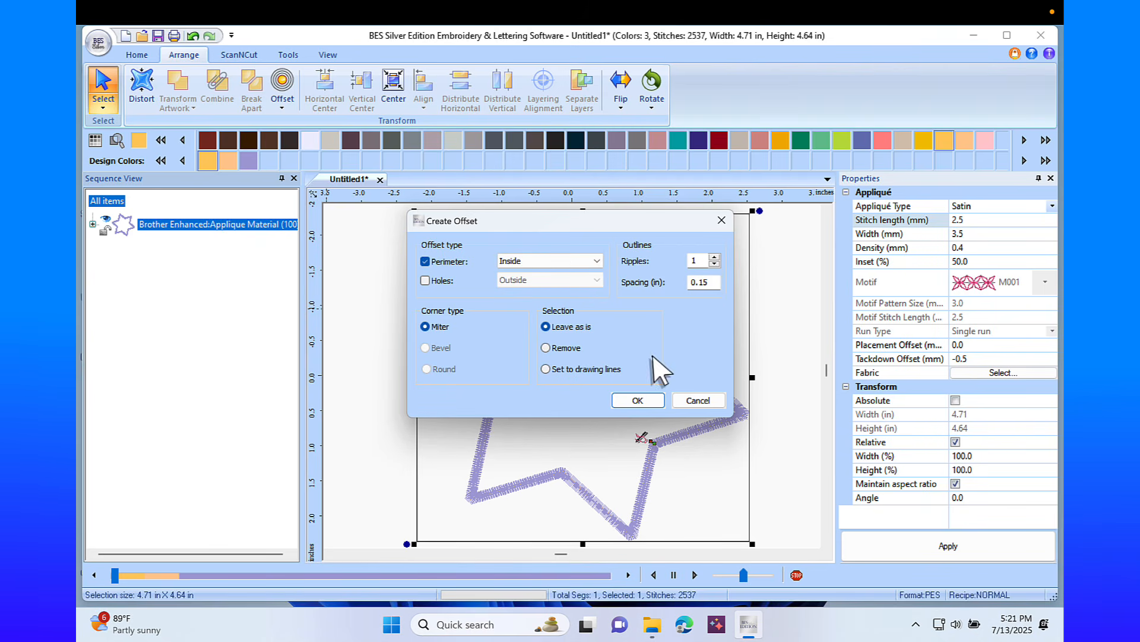
pyautogui.click(634, 401)
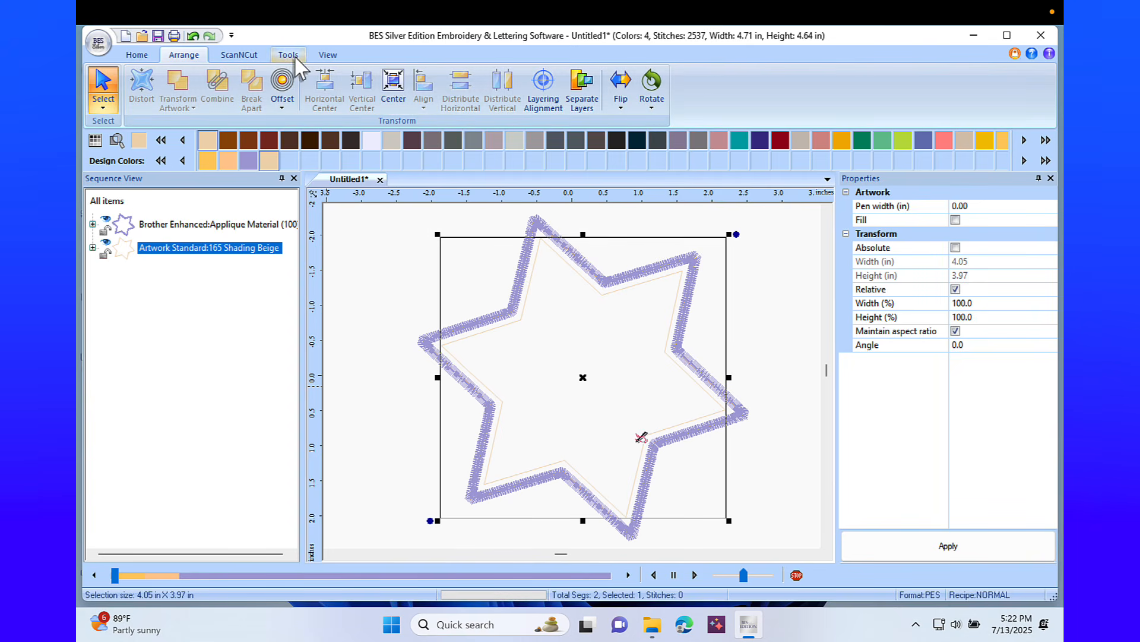
# Step: Convert the inner offset star to a single run with 3.0 mm stitch length and recolor it Brother Enhanced 993 Red Metallic
pyautogui.click(292, 53)
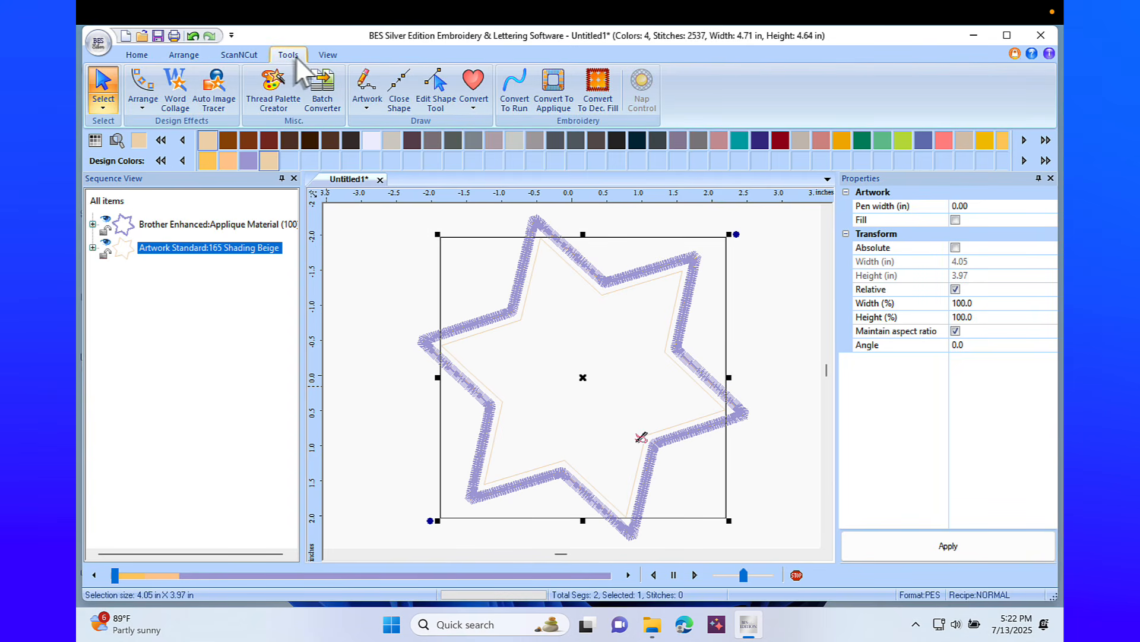
pyautogui.click(513, 83)
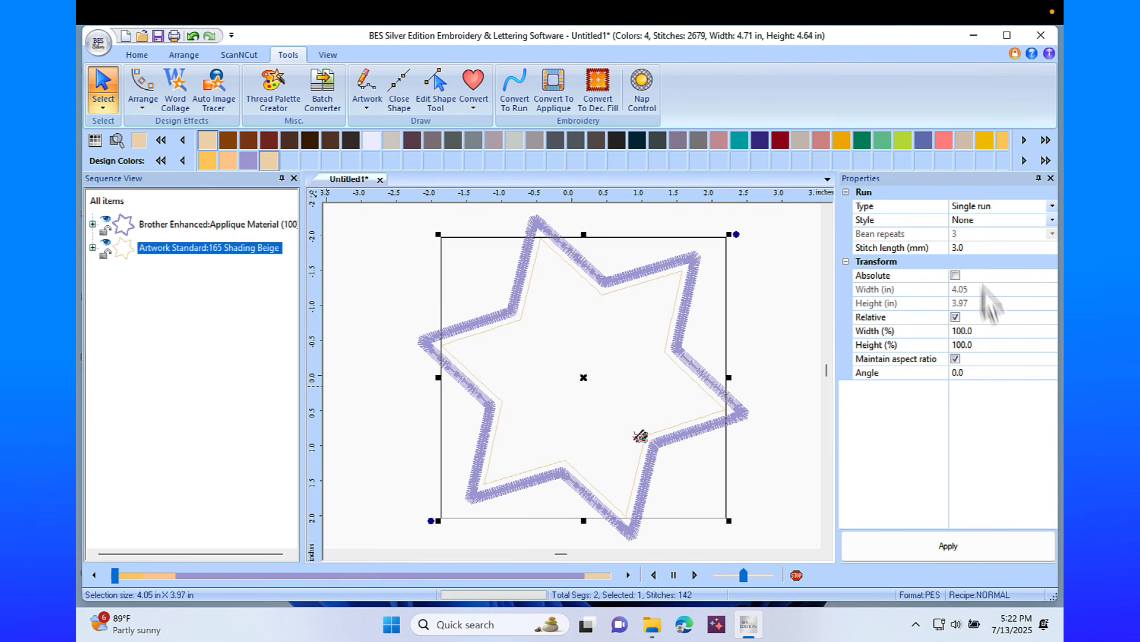
pyautogui.click(949, 545)
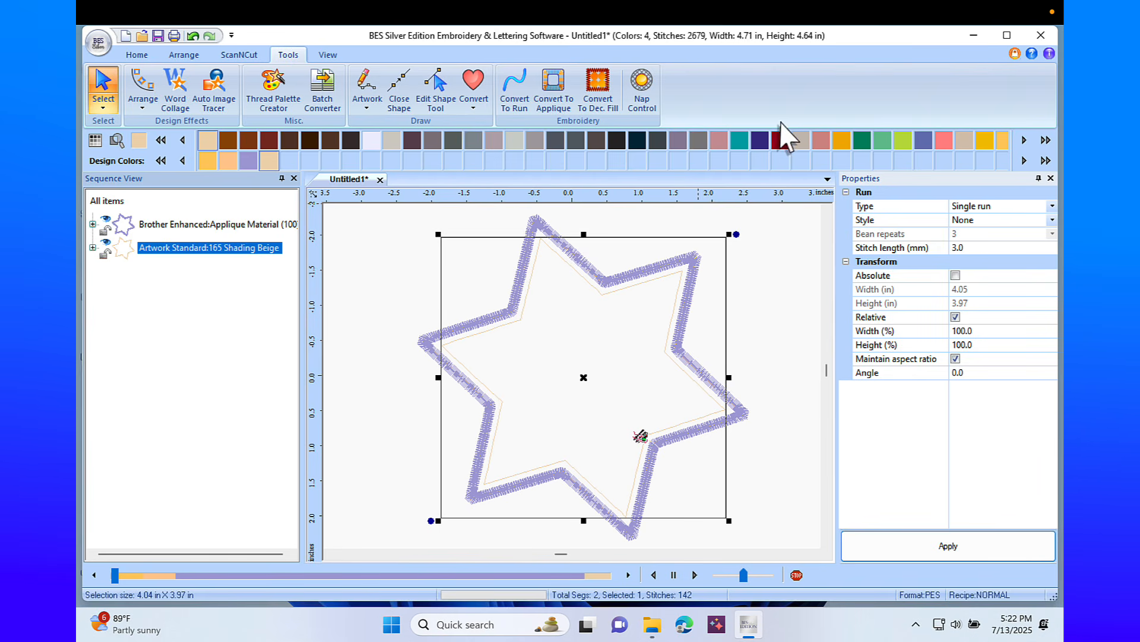
pyautogui.click(780, 140)
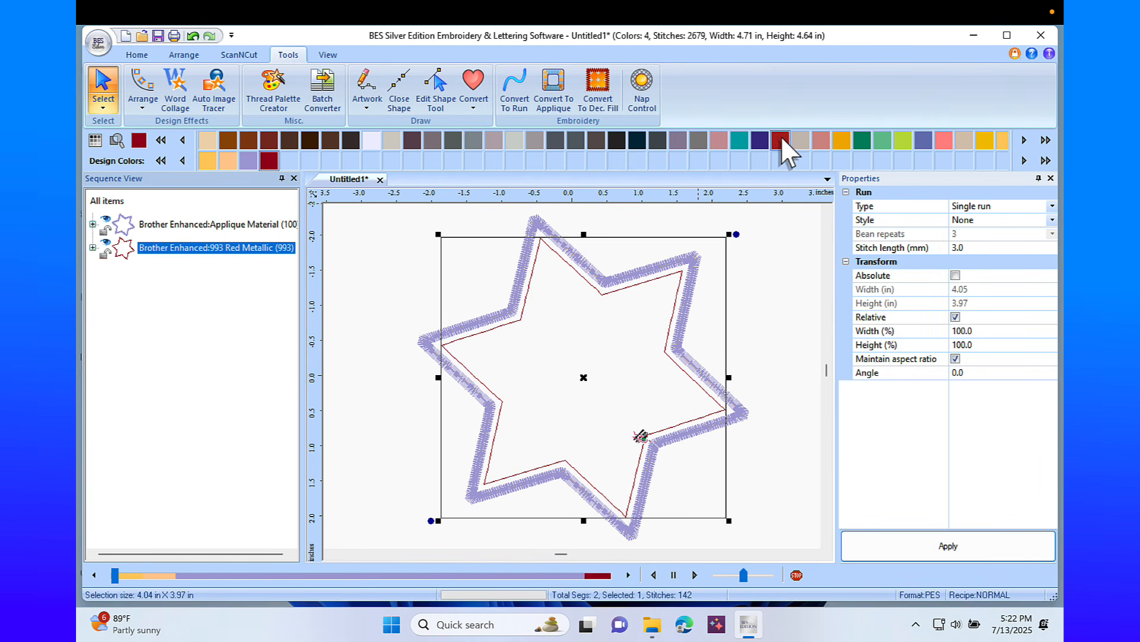
# Step: Preserve the applique star as stitches so its material, position and lavender satin parts are separate sequence items
pyautogui.click(92, 224)
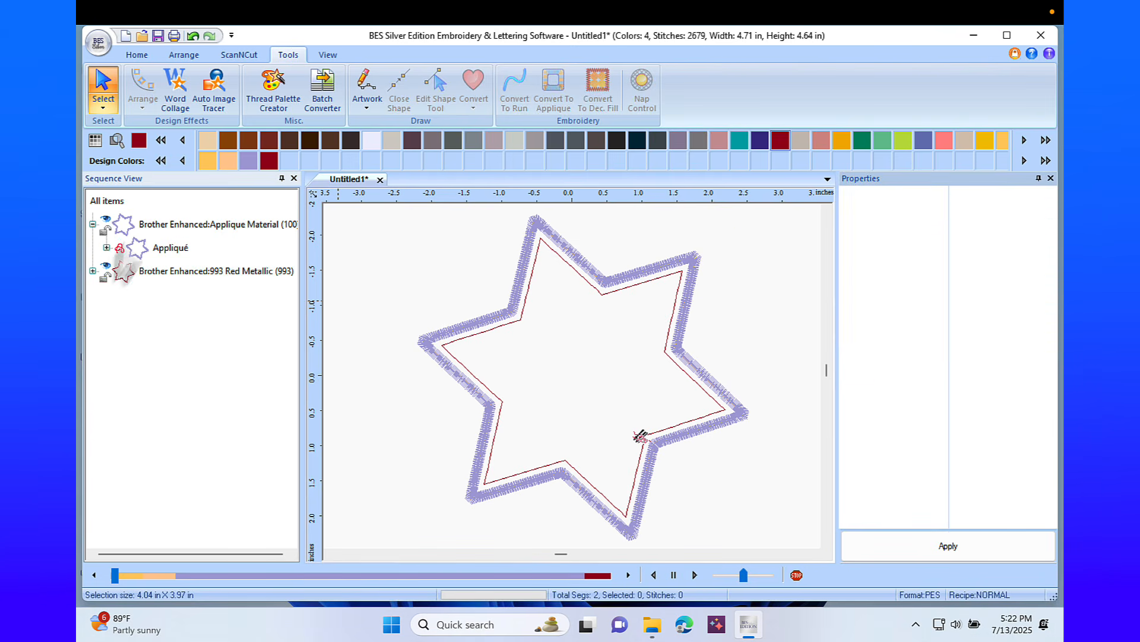
pyautogui.click(141, 227)
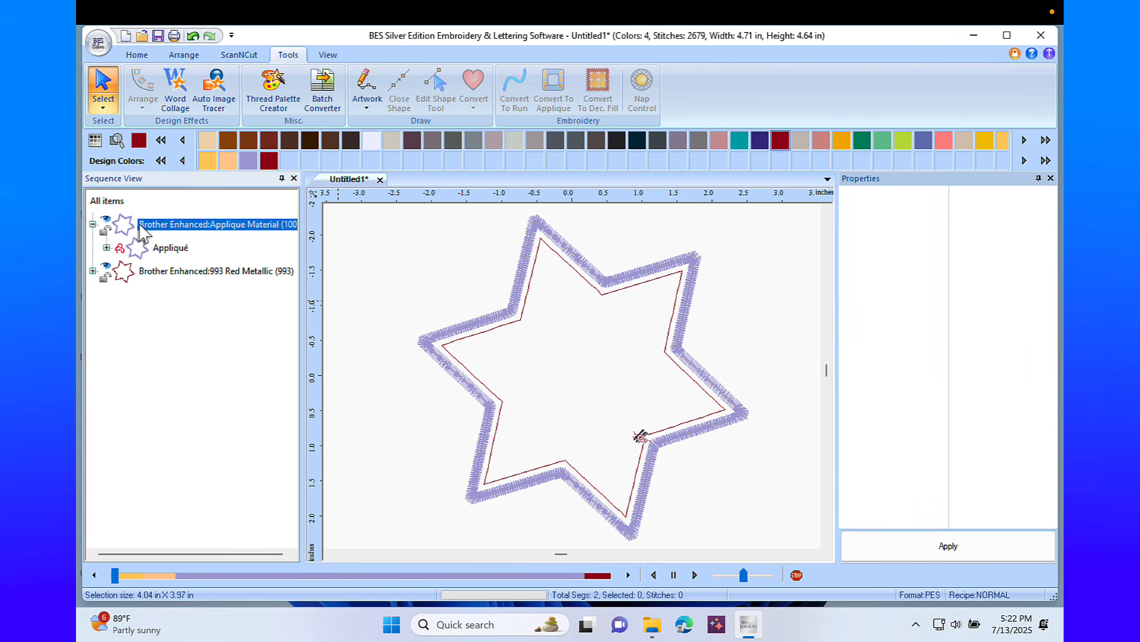
pyautogui.rightClick(252, 226)
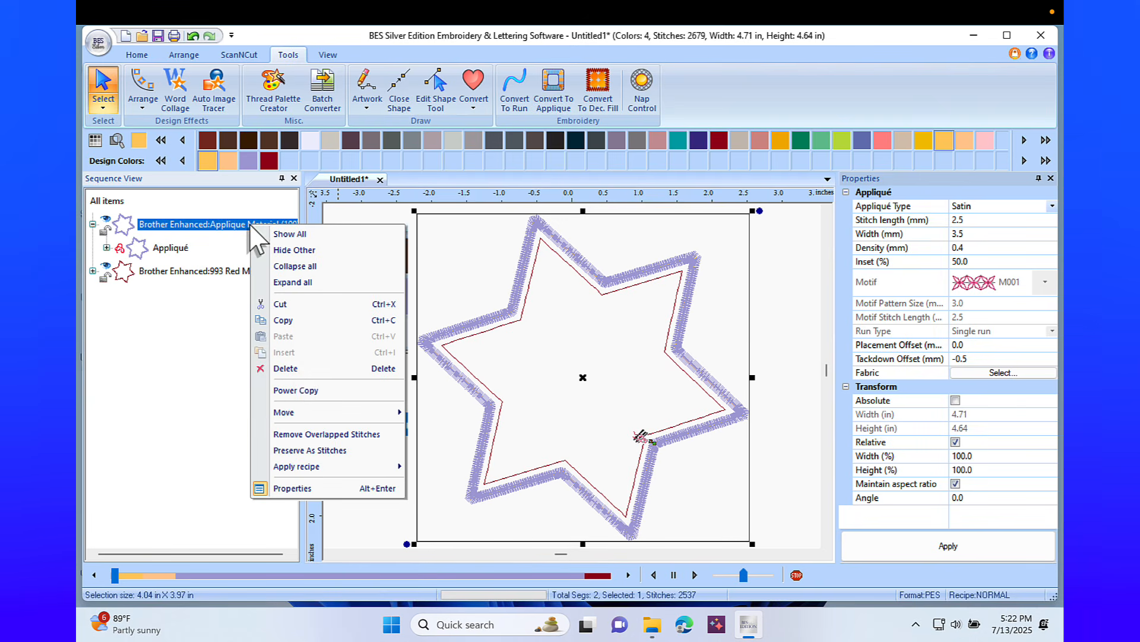
pyautogui.click(301, 449)
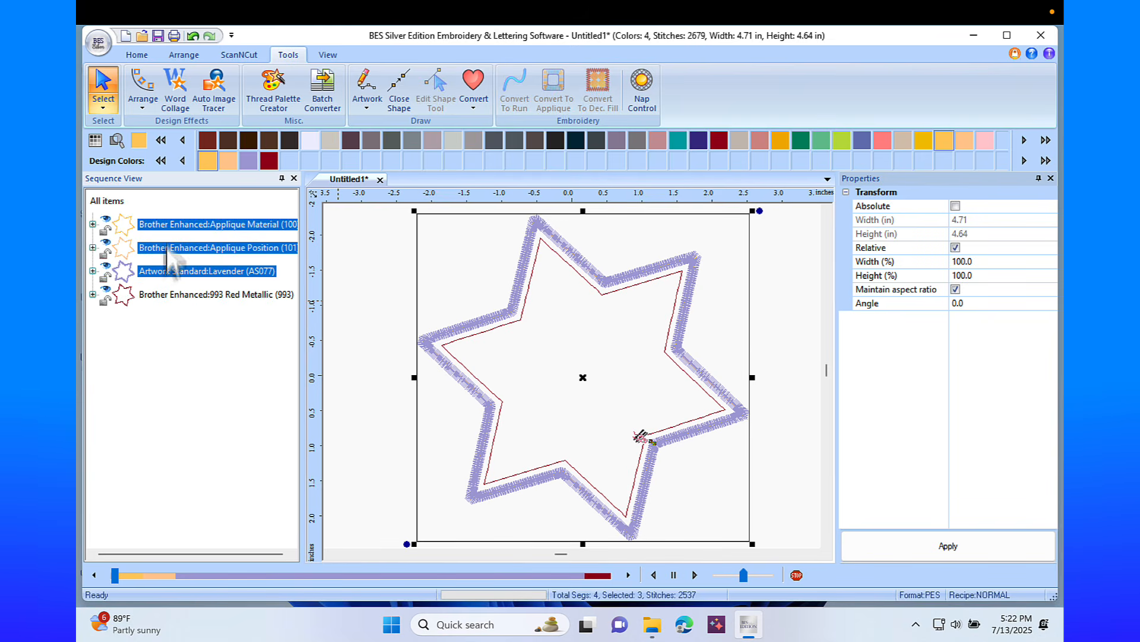
# Step: Move the 993 Red Metallic inner run in the stitch sequence to between Applique Position and the lavender satin border
pyautogui.click(143, 295)
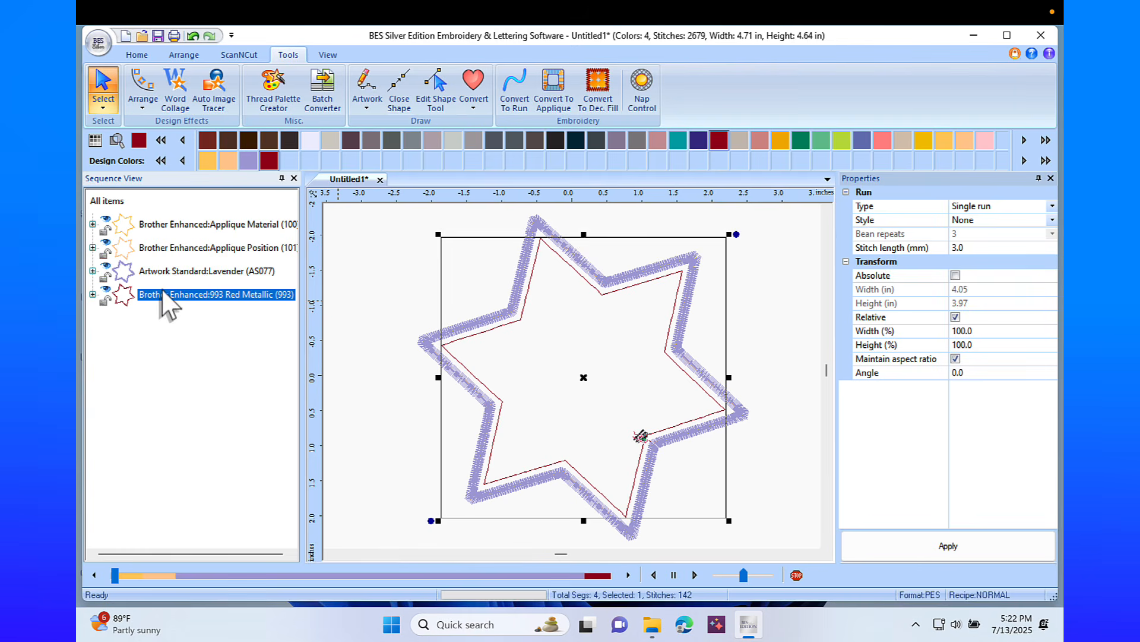
pyautogui.moveTo(169, 306); pyautogui.dragTo(152, 260)
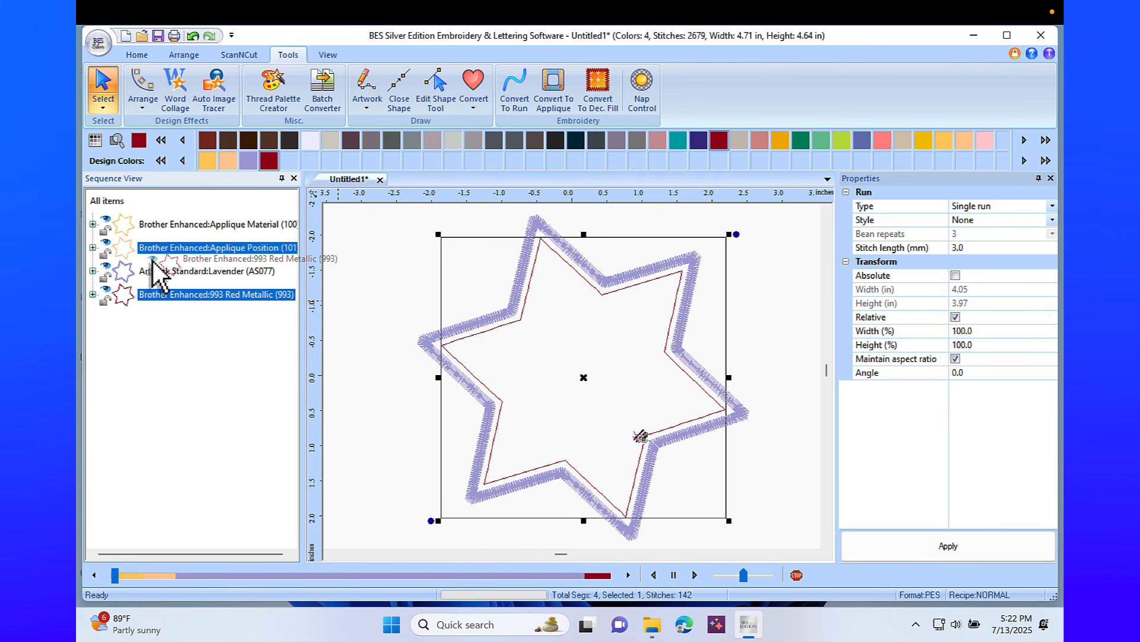
pyautogui.moveTo(152, 260); pyautogui.dragTo(152, 261)
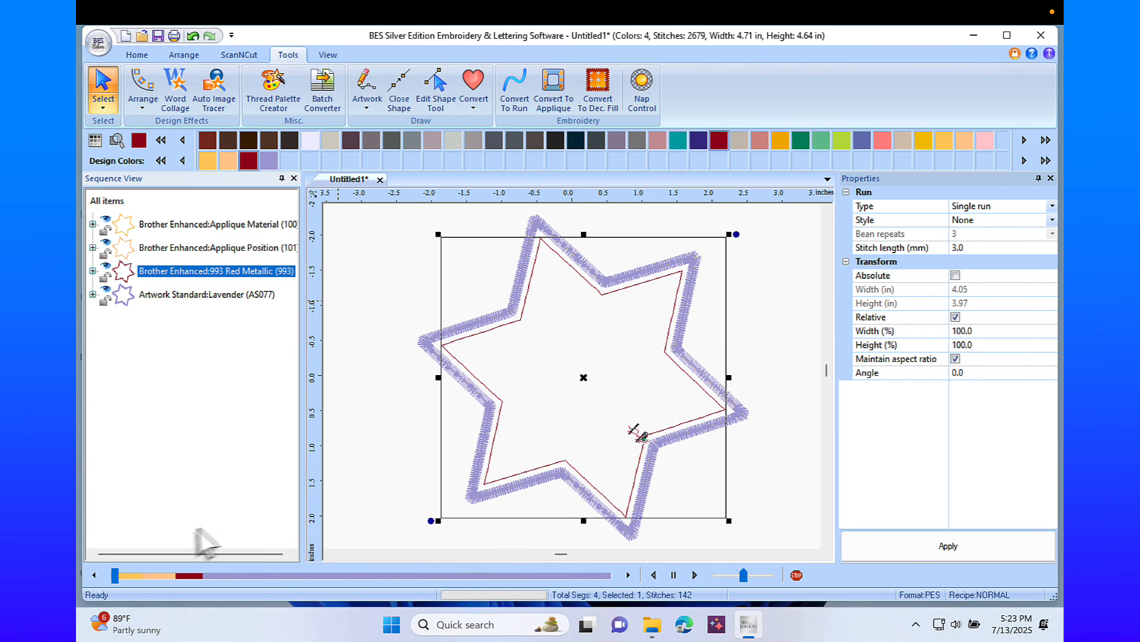
# Step: Play through the stitch simulation from the first stitch to the end to check the sewing order
pyautogui.click(113, 572)
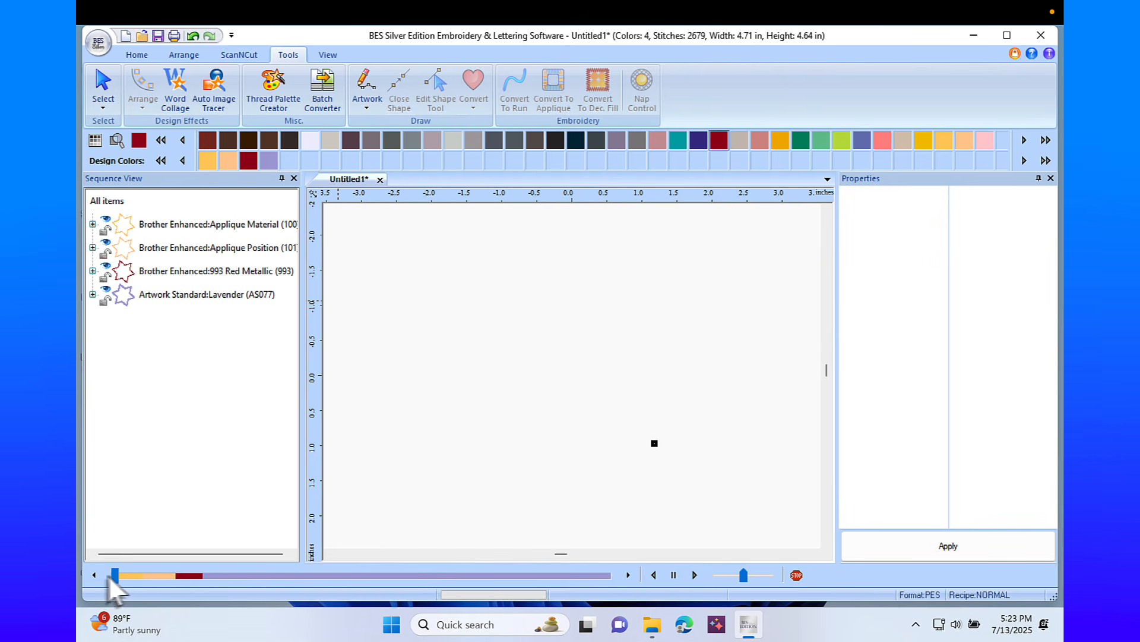
pyautogui.moveTo(115, 575)
pyautogui.mouseDown()
pyautogui.moveTo(233, 580)
pyautogui.moveTo(378, 511)
pyautogui.moveTo(677, 638)
pyautogui.mouseUp()
pyautogui.moveTo(677, 638)
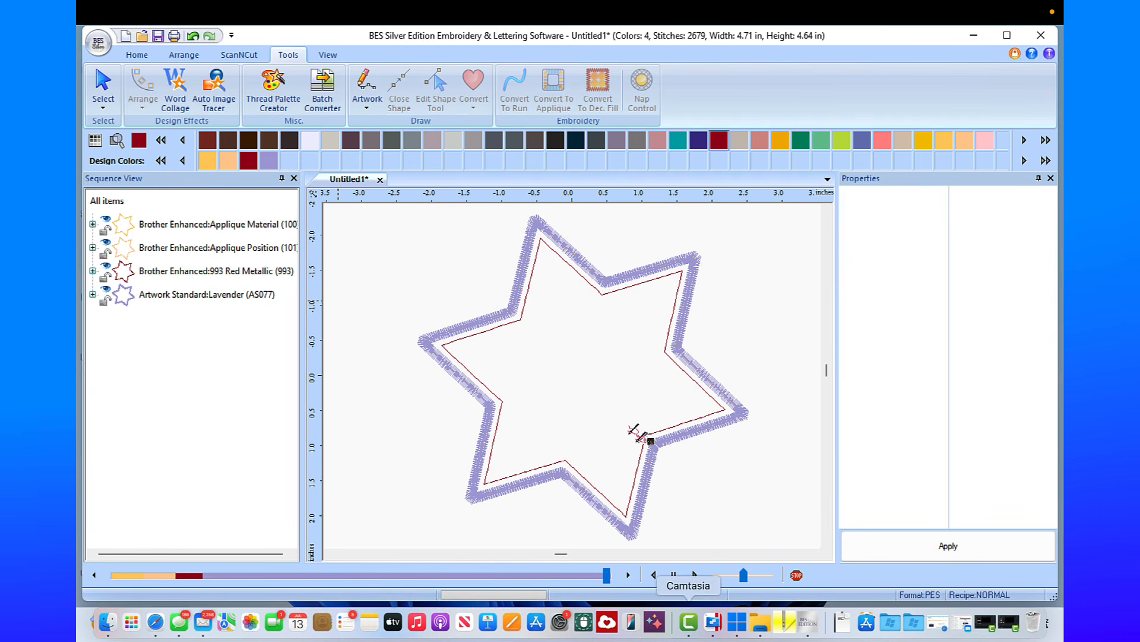